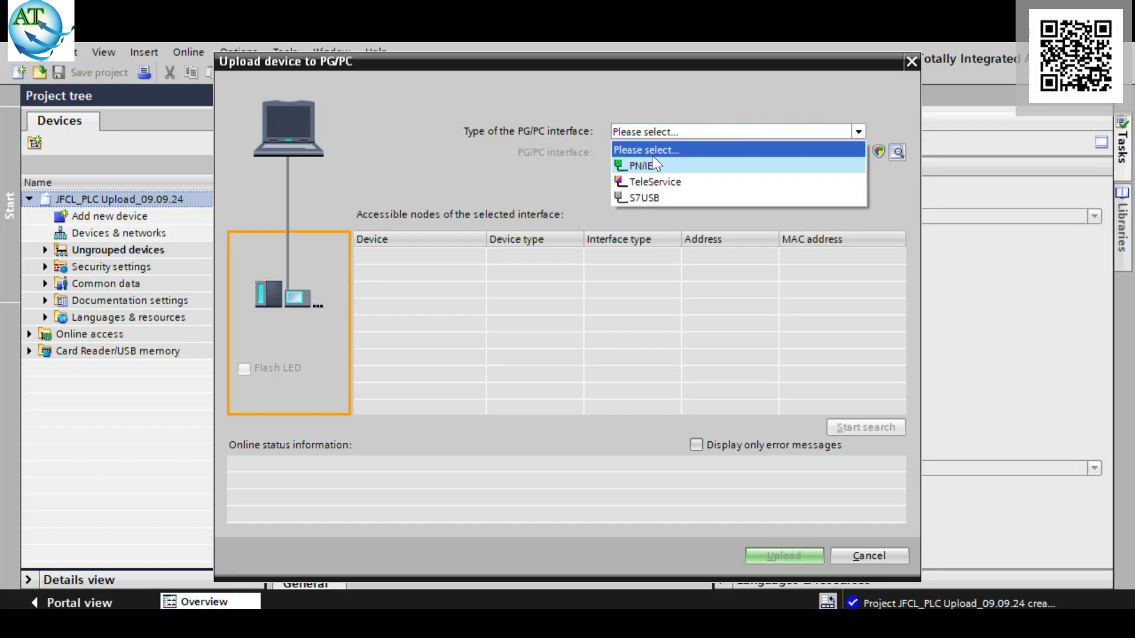
Search for accessible devices over a PN/IE interface and upload the plc_2 station into the project
click(653, 156)
click(856, 428)
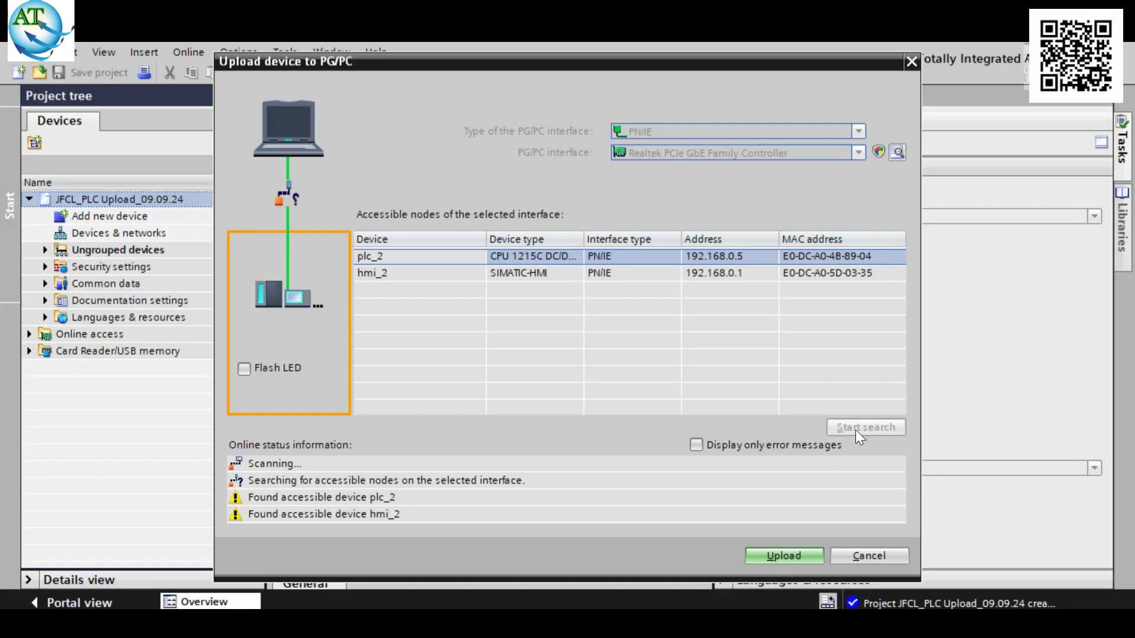
click(775, 556)
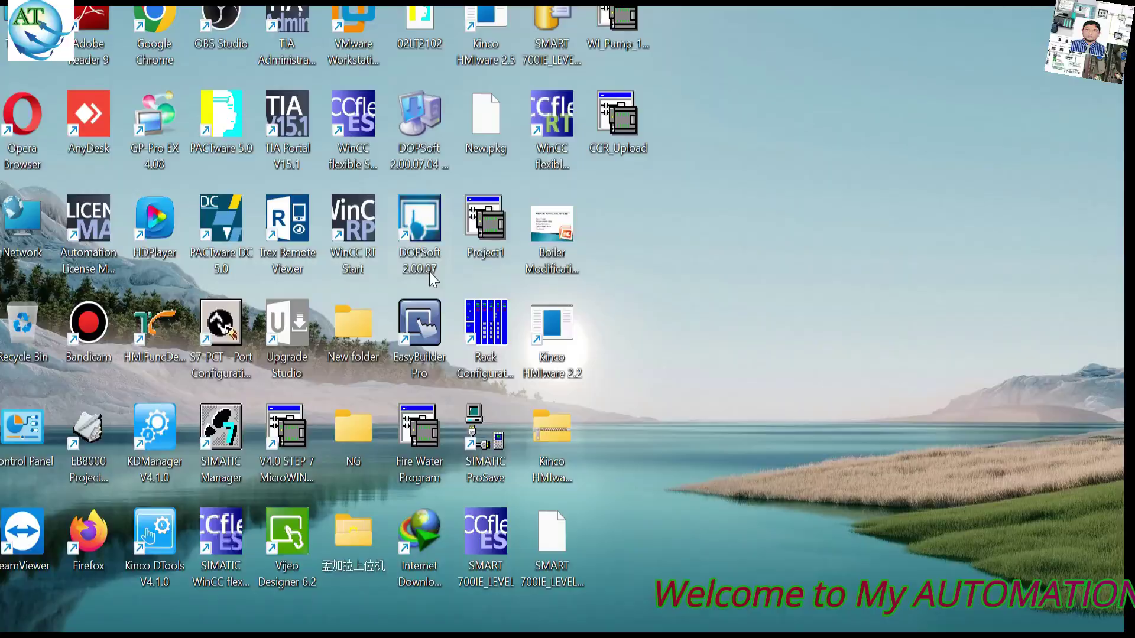
Start TIA Portal V15.1 and fill in a new project with the name JFCL_PLC Upload and the comment Upload
double_click(288, 125)
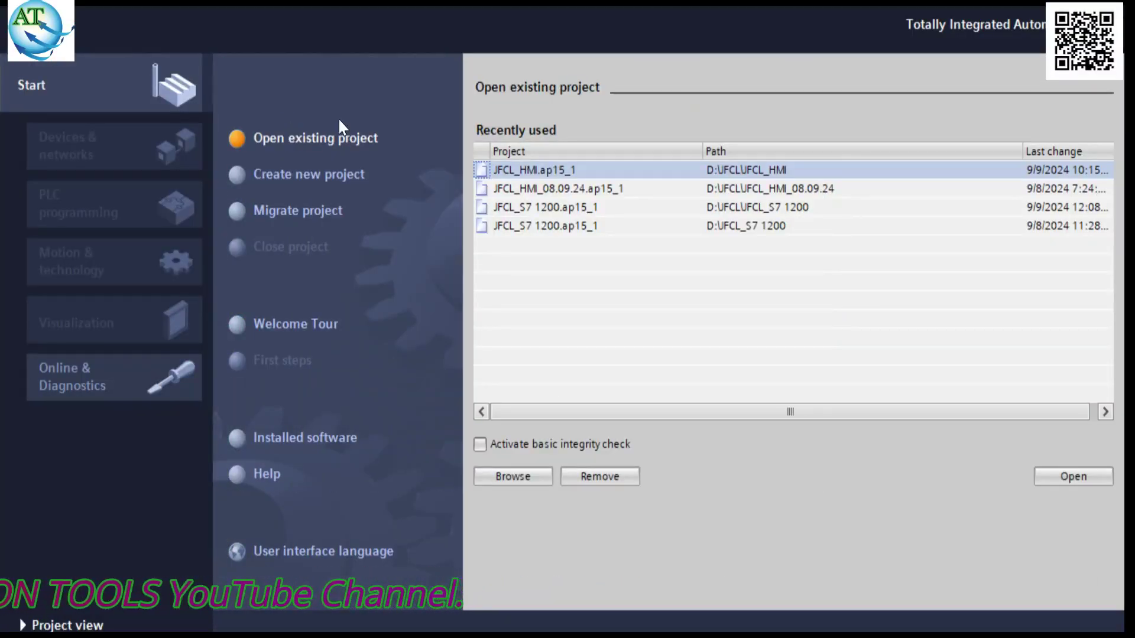
click(303, 190)
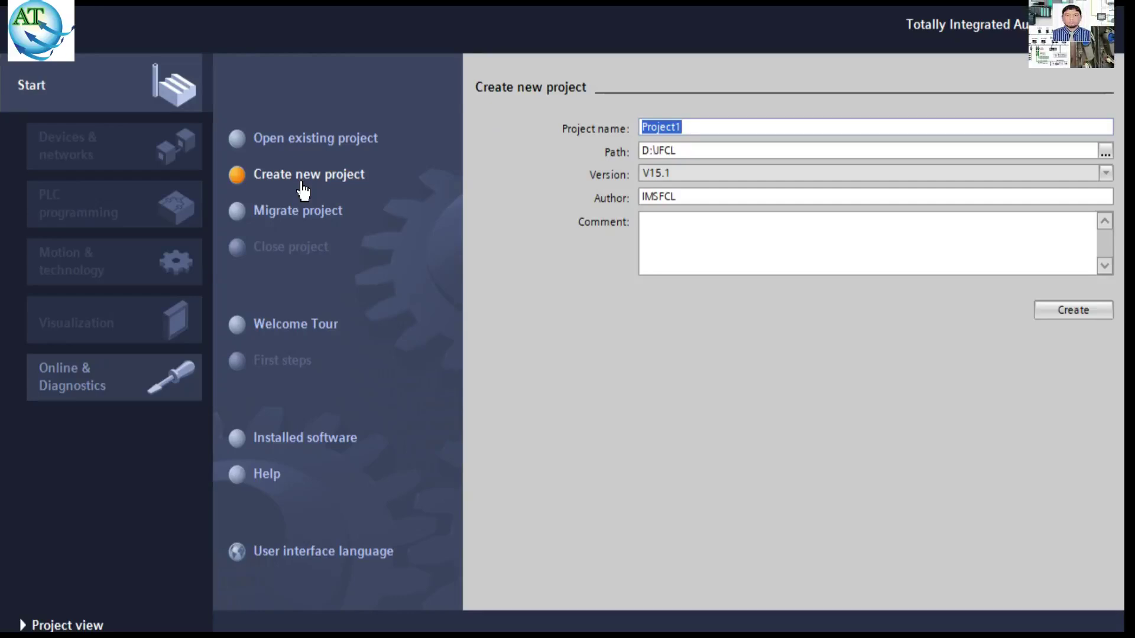
text(JFC)
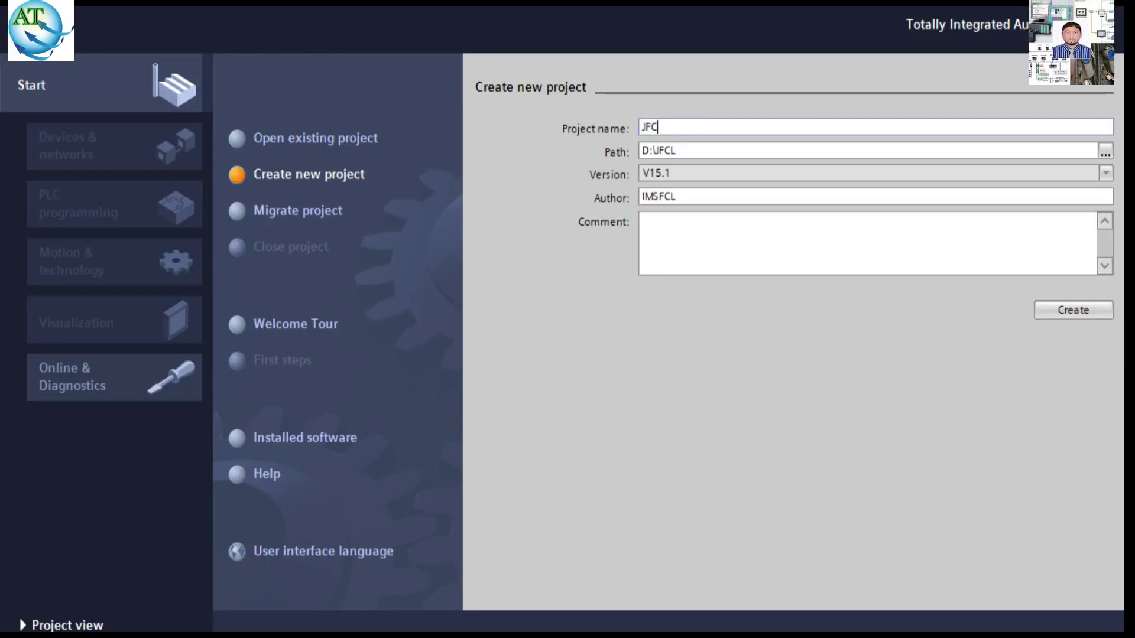
text(L_PLC)
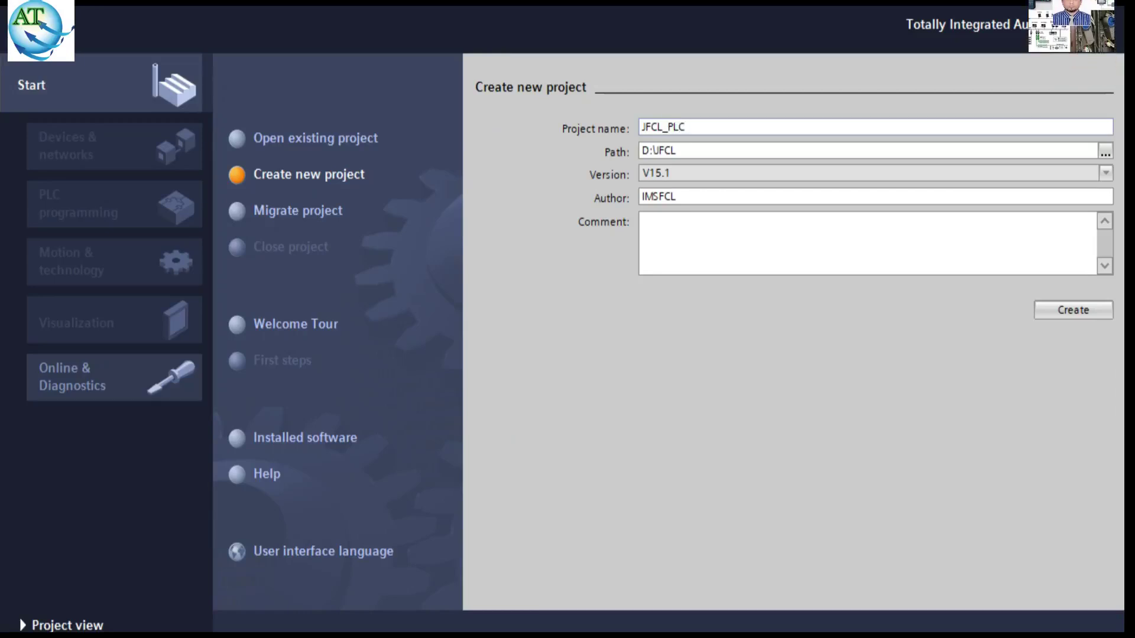
text( Upload)
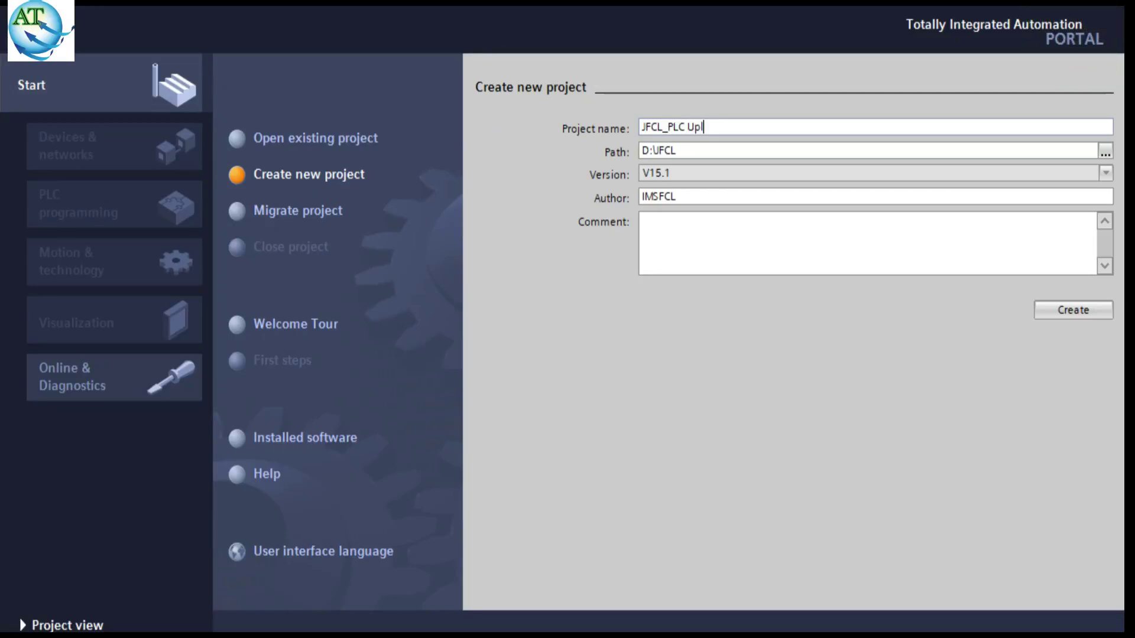
click(709, 235)
text(U)
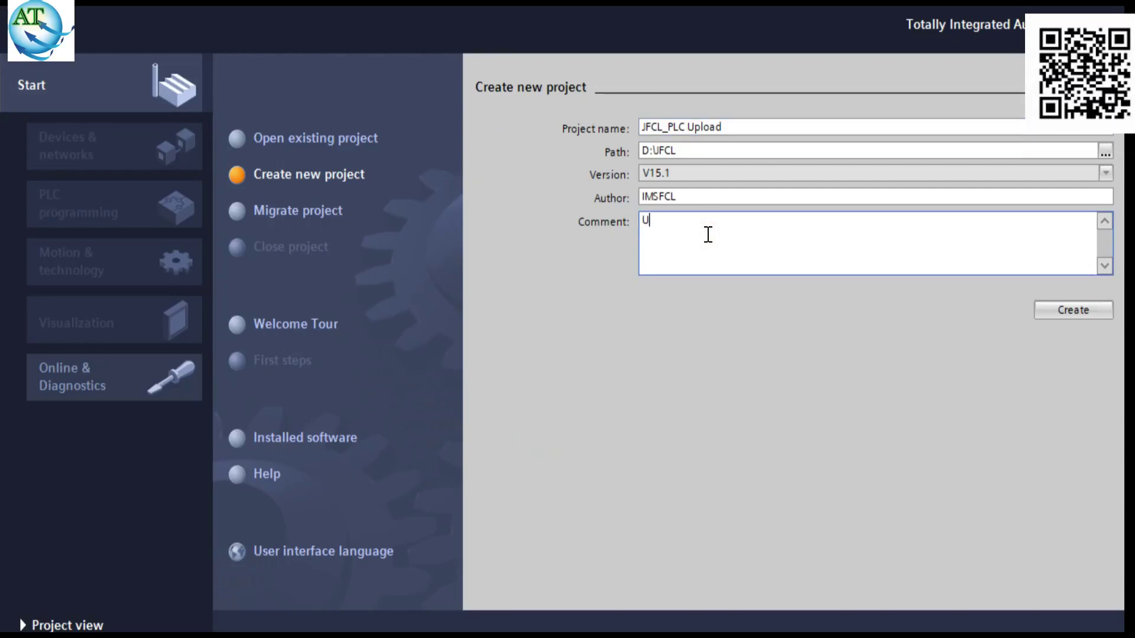
text(pload)
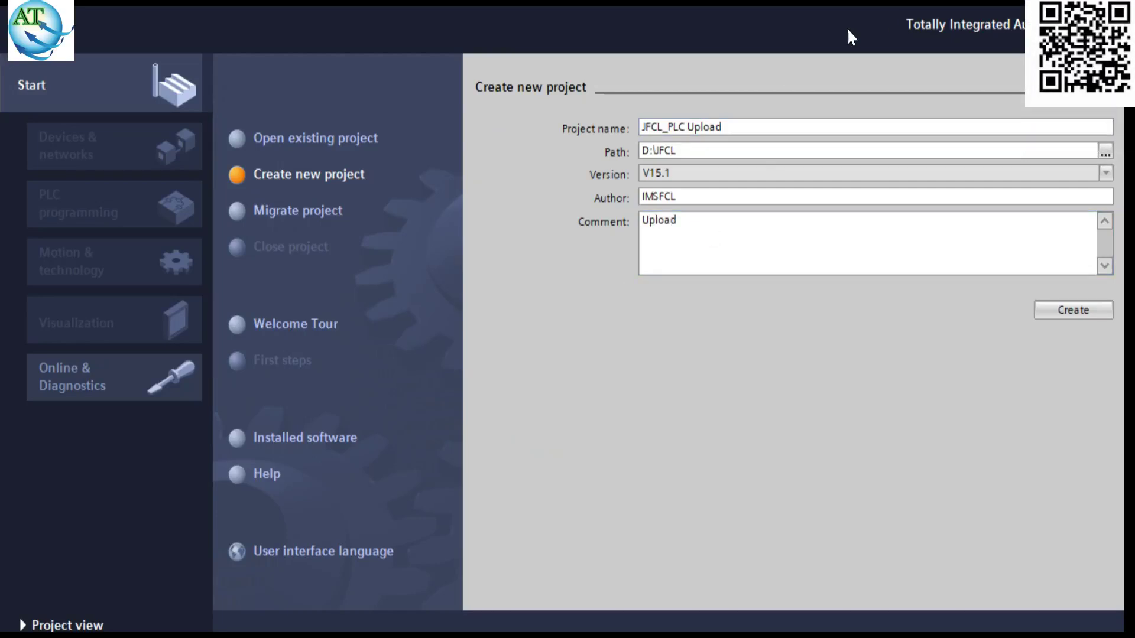
Extend the project name to JFCL_PLC Upload_09.09.24 and create the project
click(733, 127)
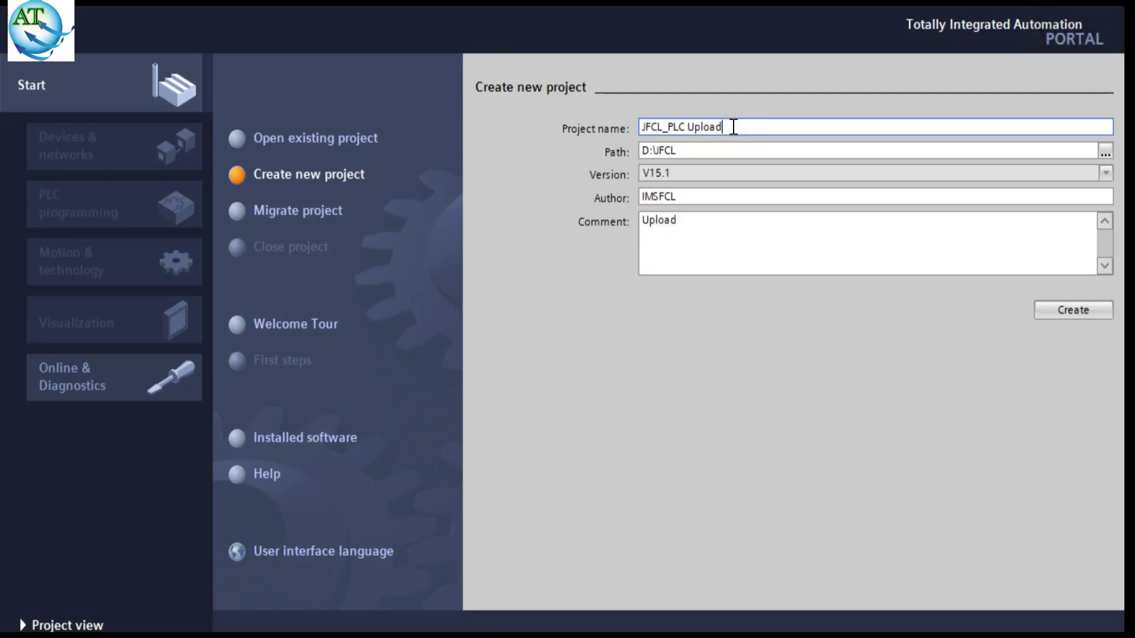
text(_)
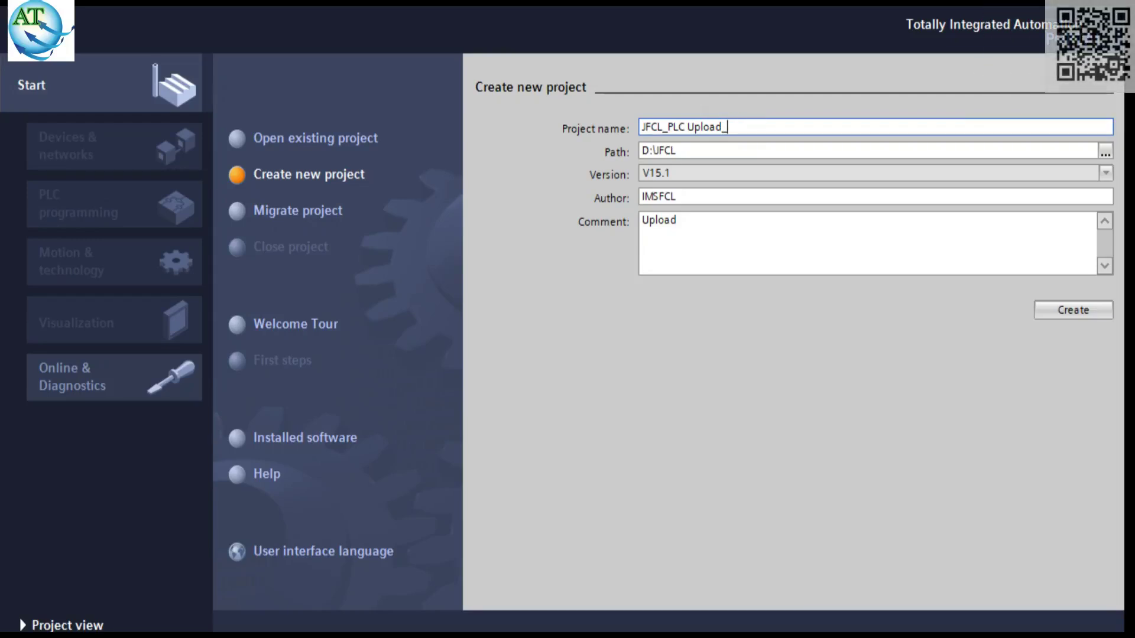
text(09.09)
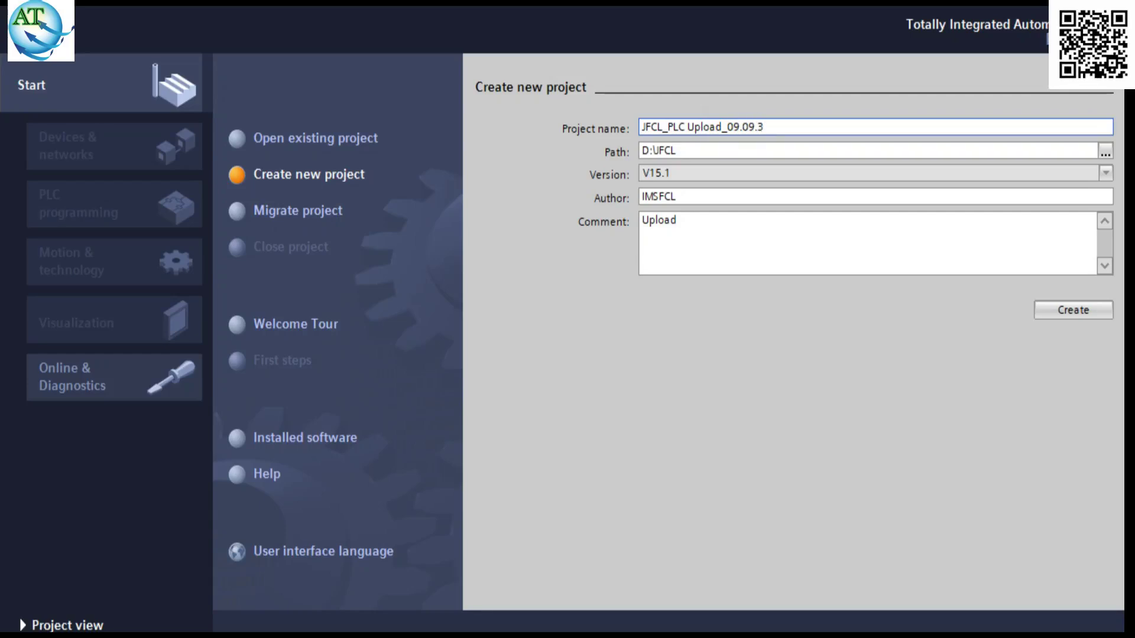
text(.3)
key(BackSpace)
text(24)
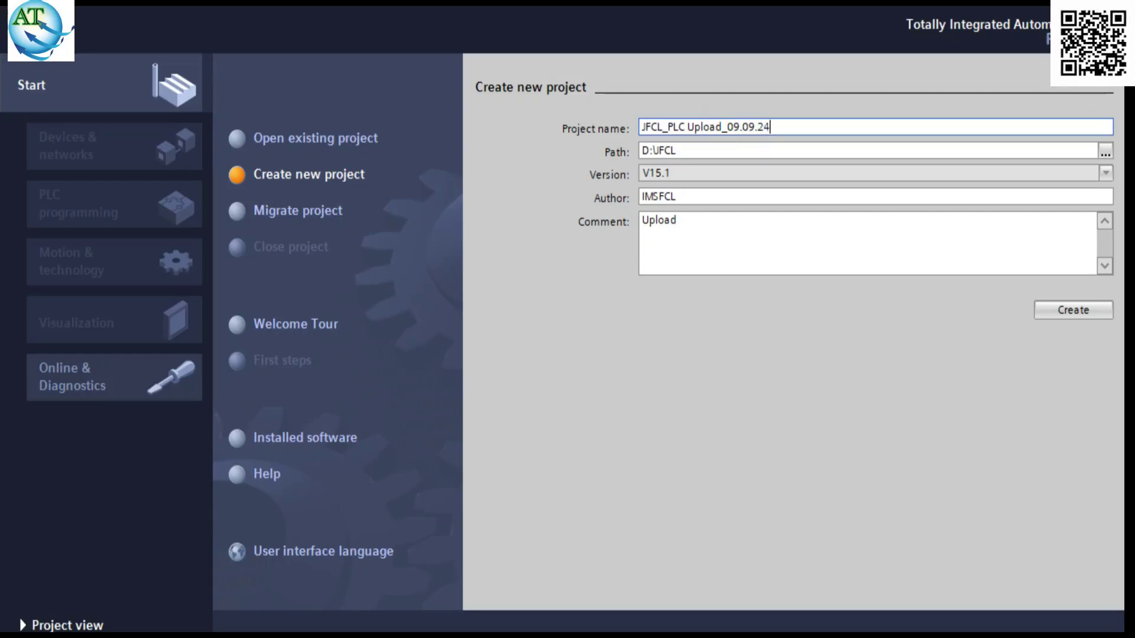
click(1051, 311)
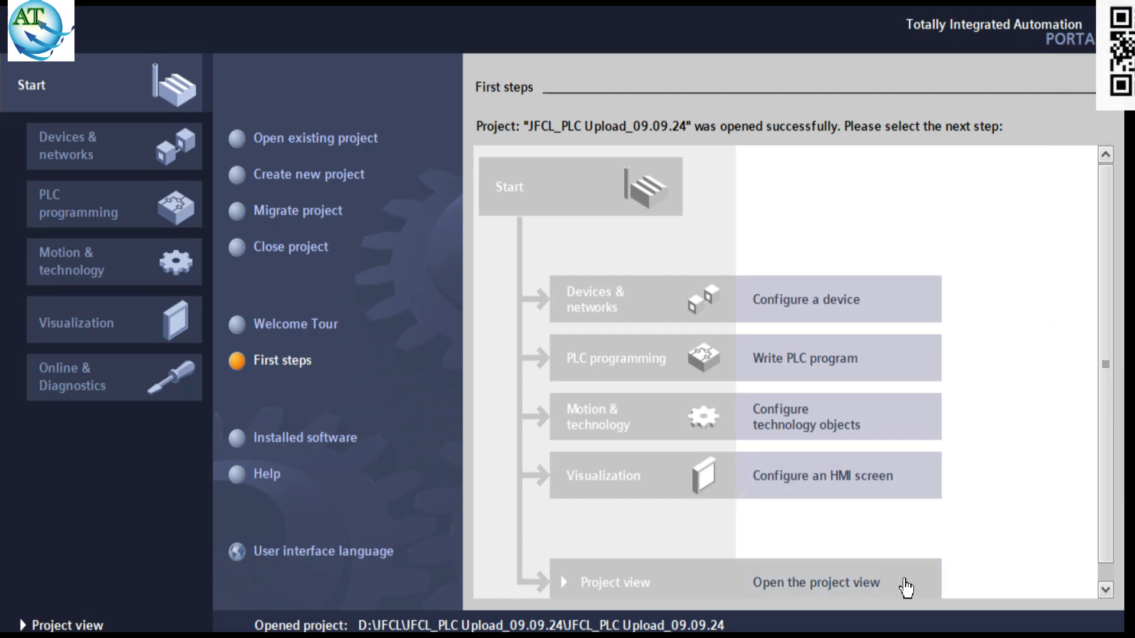
Open the project view and start uploading a device as a new station with hardware and software for the JFCL_PLC Upload_09.09.24 project
click(820, 582)
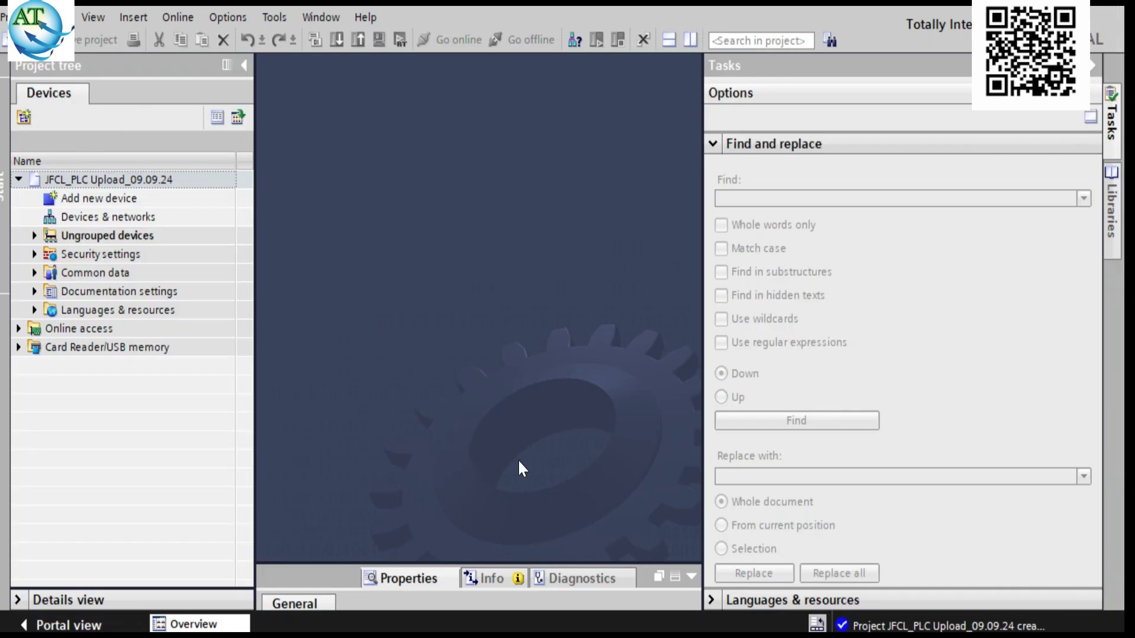
click(101, 180)
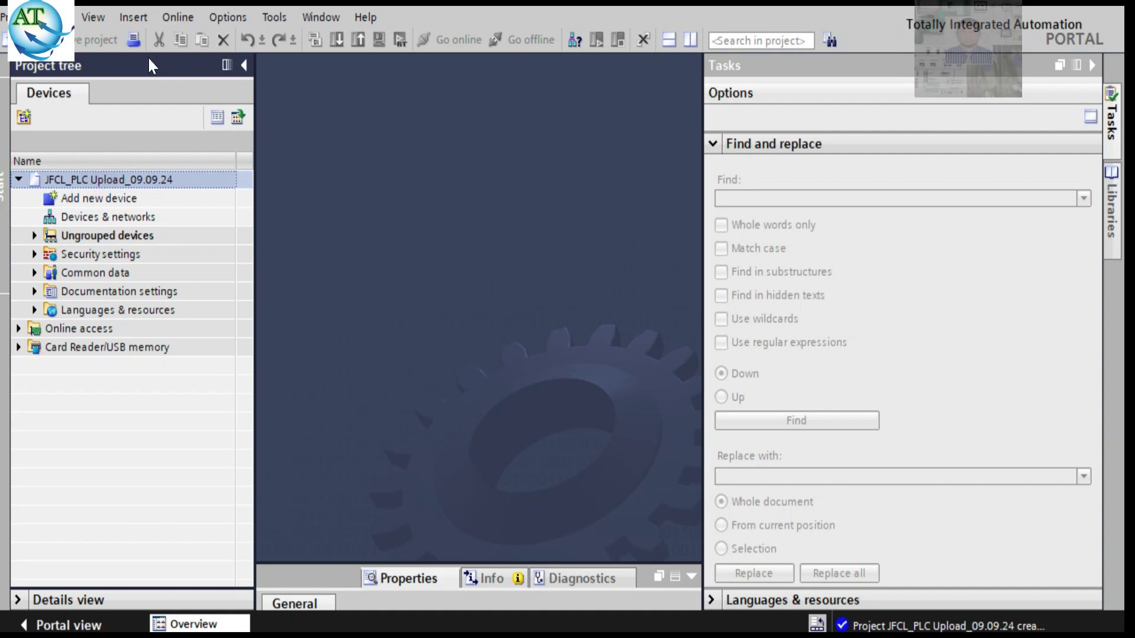
click(182, 18)
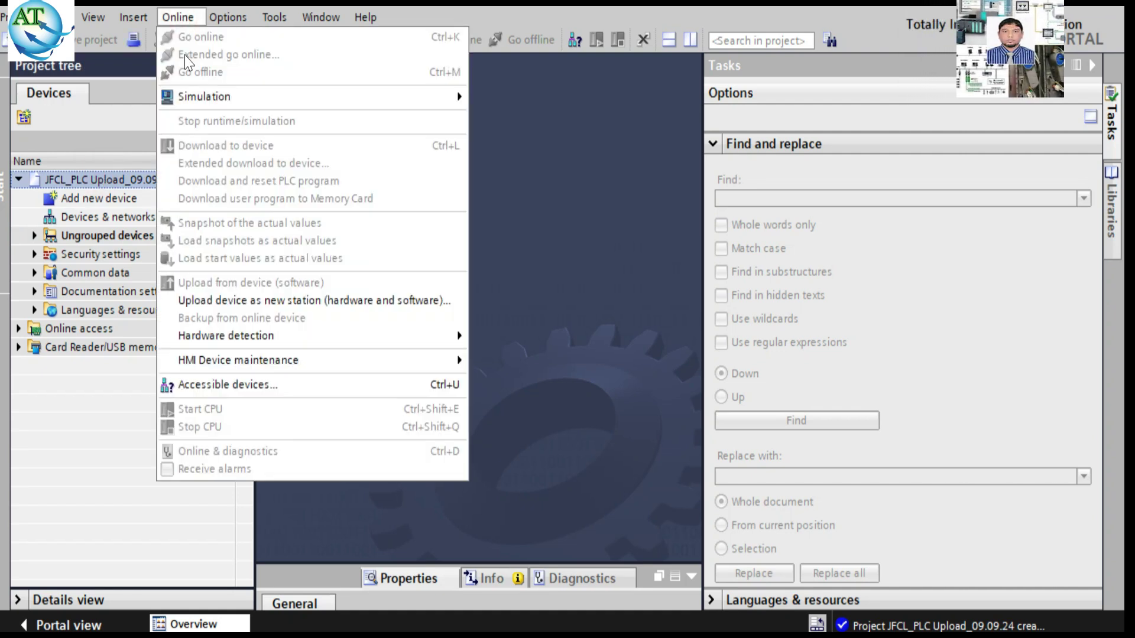
click(258, 302)
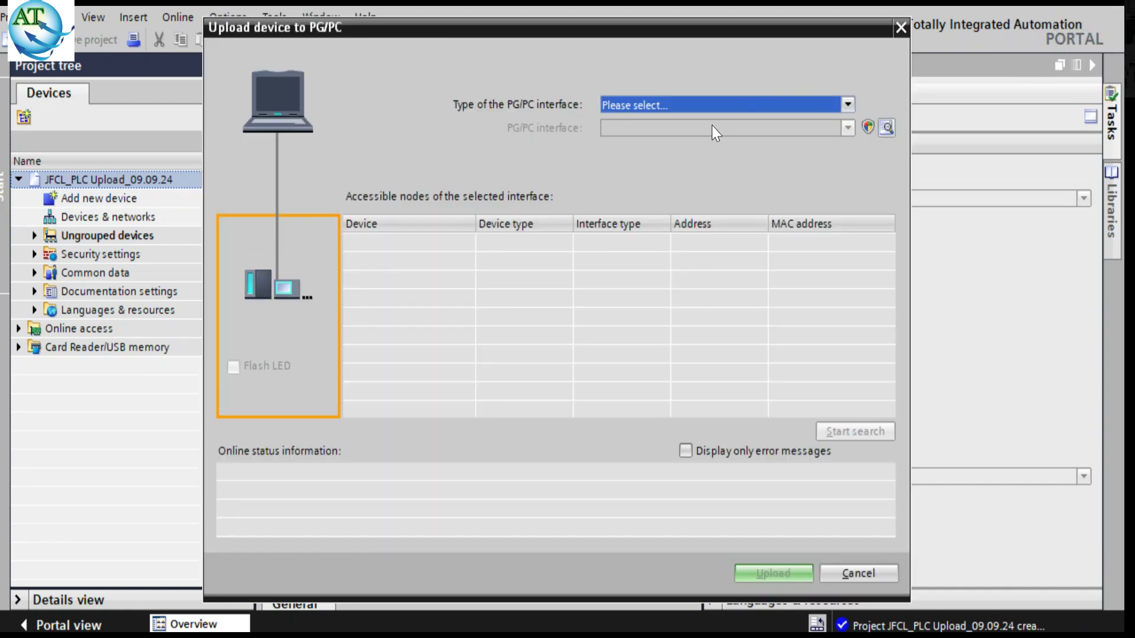
Set the interface type to PN/IE with the Realtek PCIe GbE Family Controller and search for accessible nodes
click(713, 105)
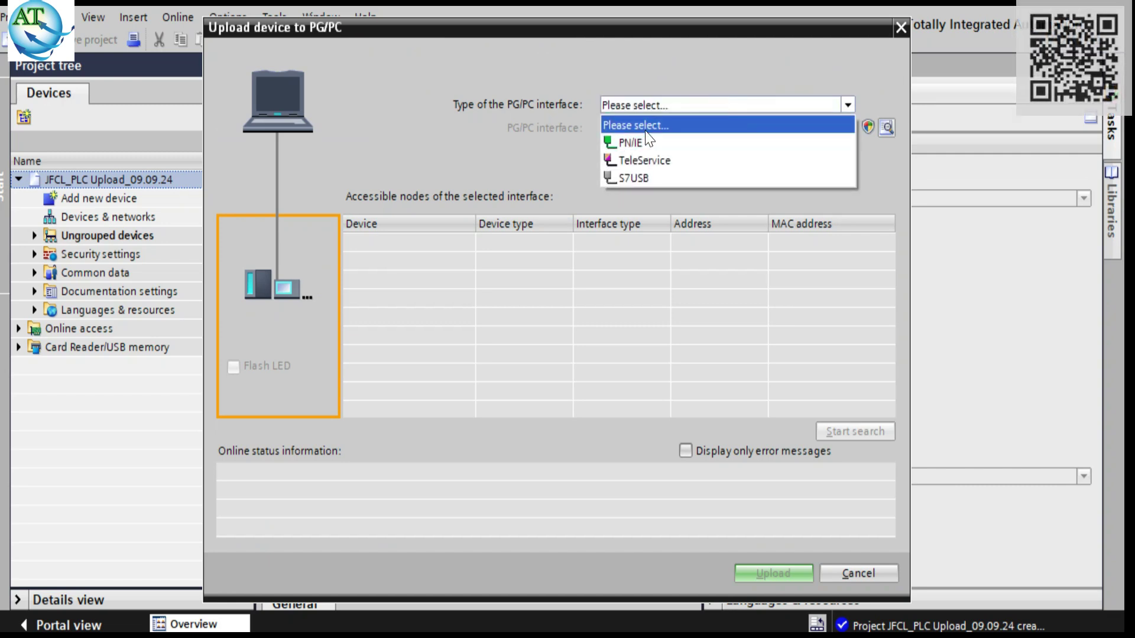
click(632, 143)
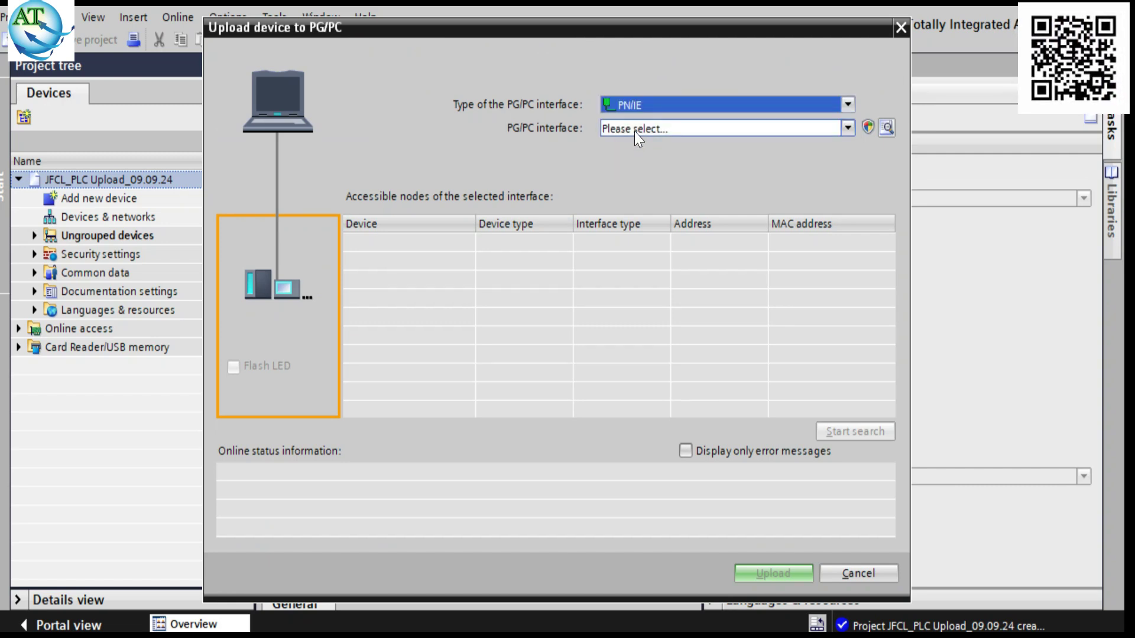
click(634, 130)
click(635, 168)
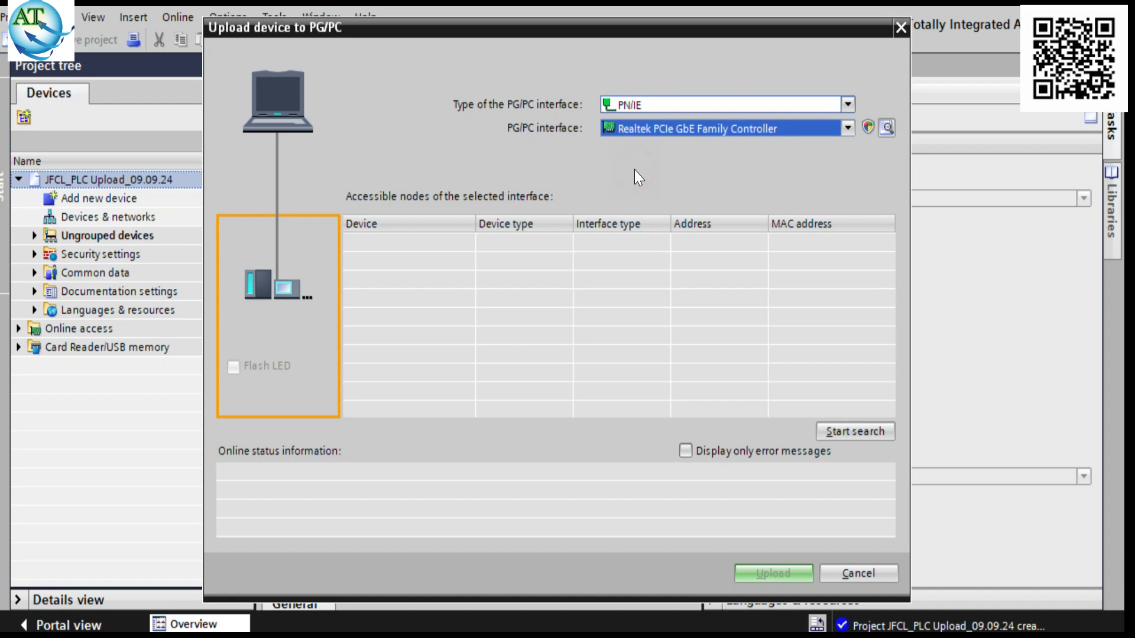
click(845, 435)
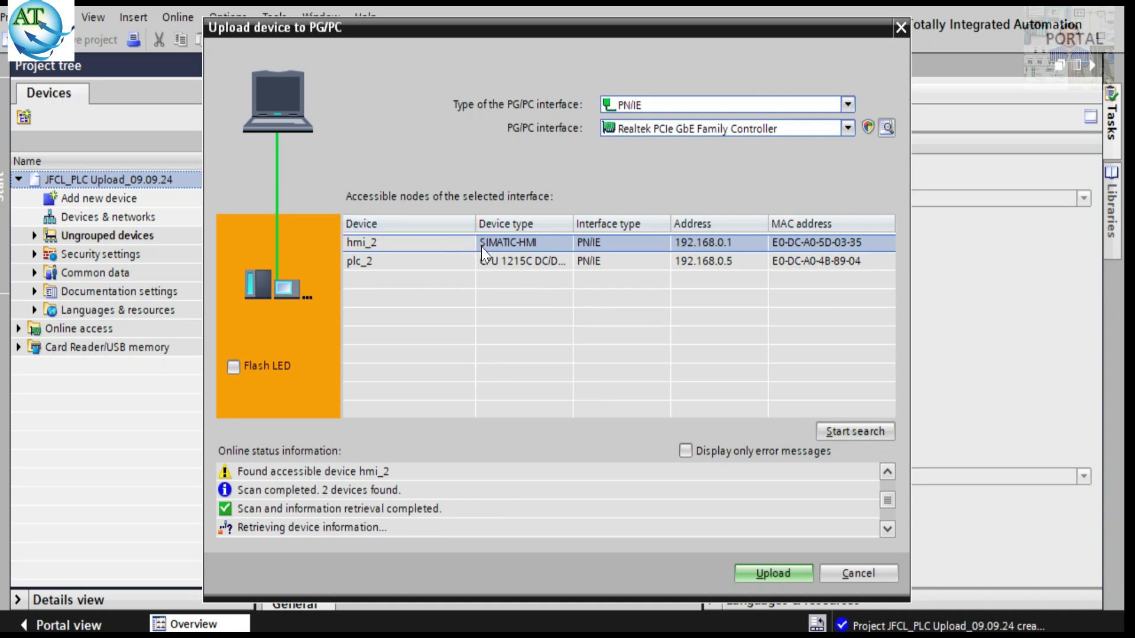
Identify the plc_2 device by flashing its LED, and switch the flashing off again
click(385, 270)
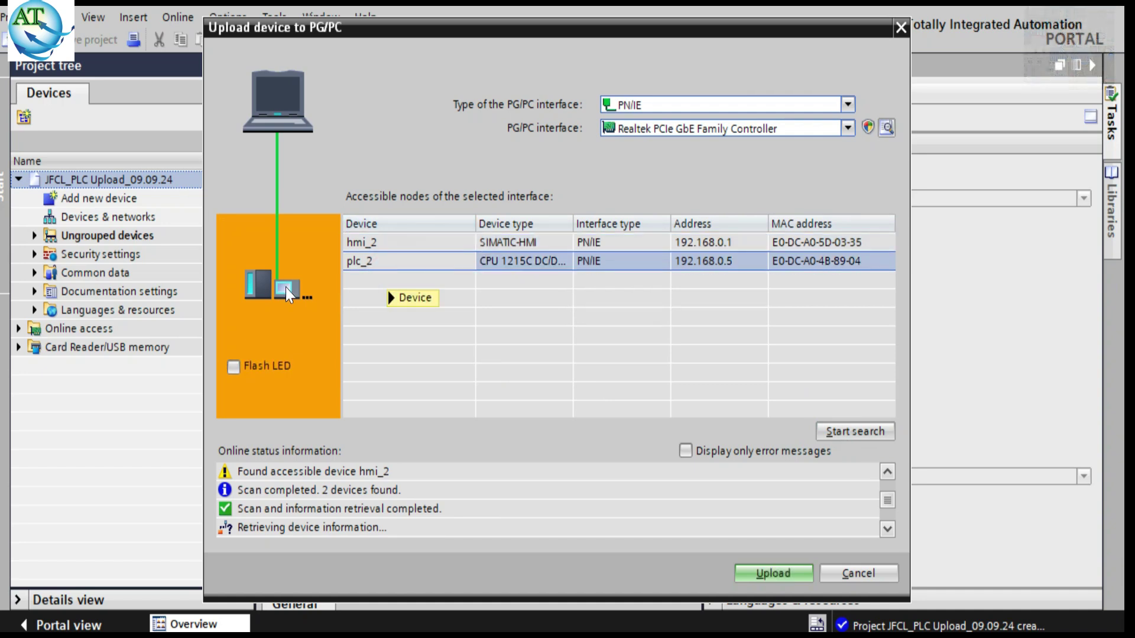
click(230, 367)
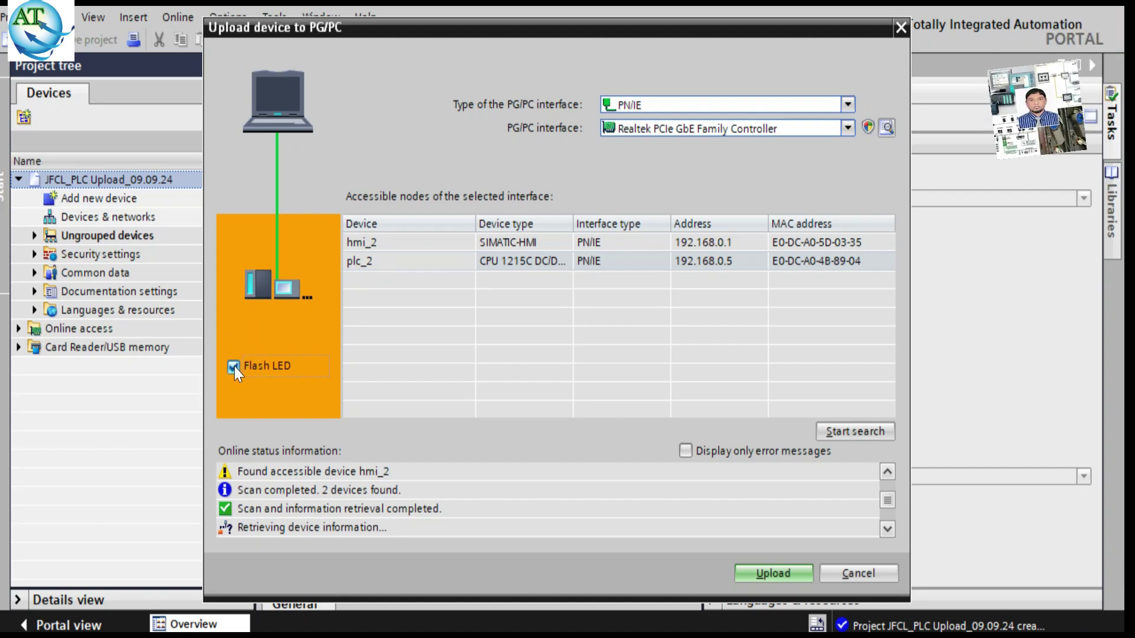
click(234, 367)
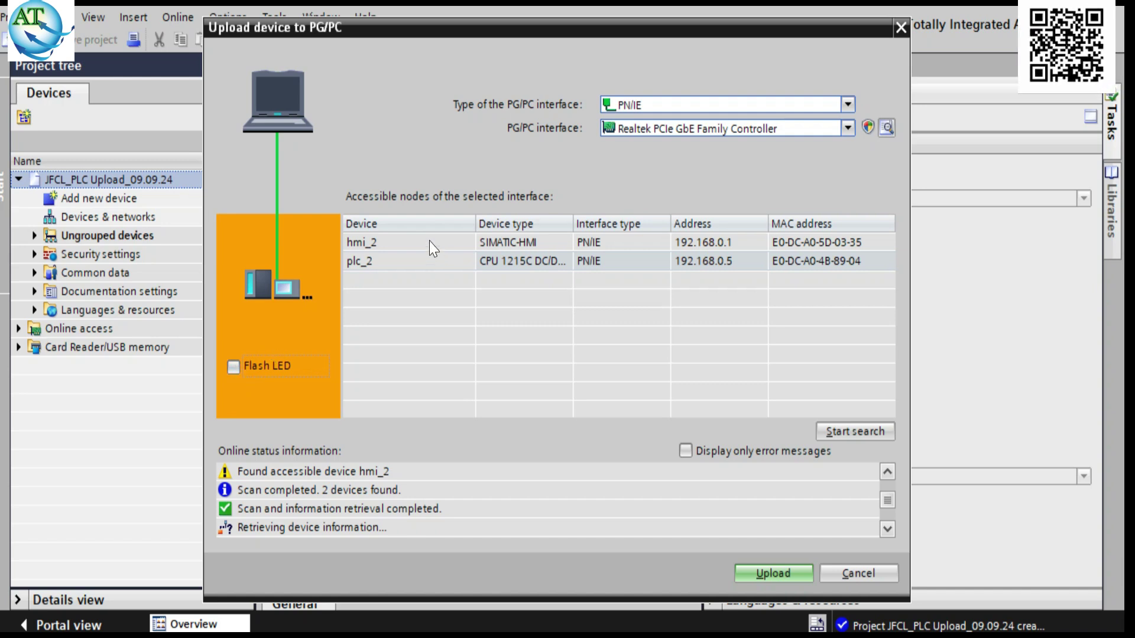
Upload the plc_2 device at address 192.168.0.5 to the project
click(353, 262)
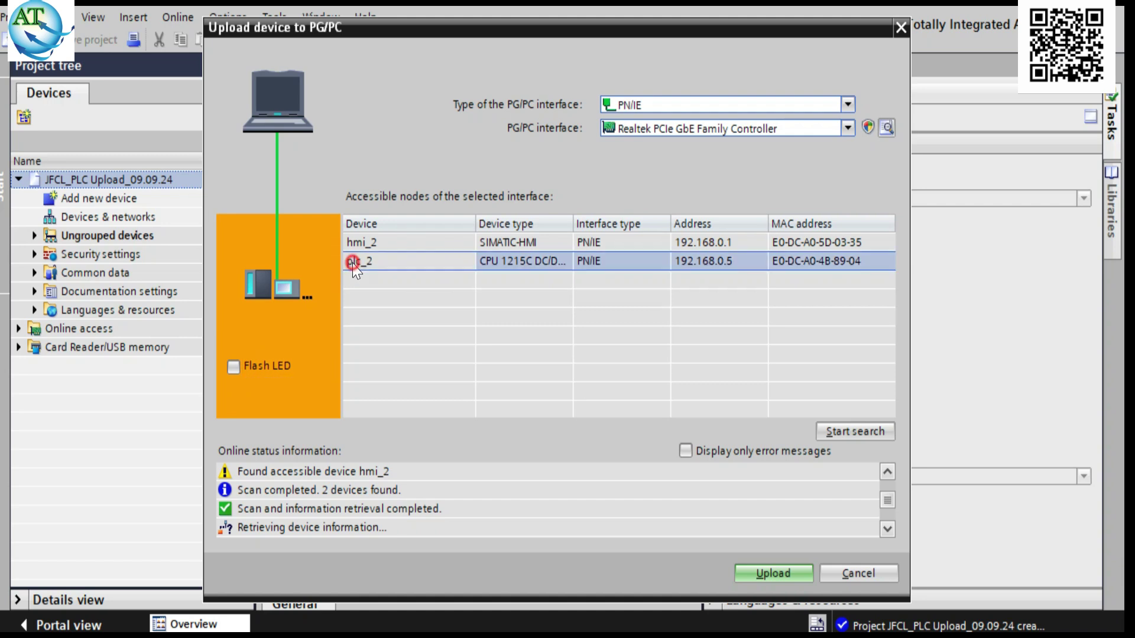
click(766, 575)
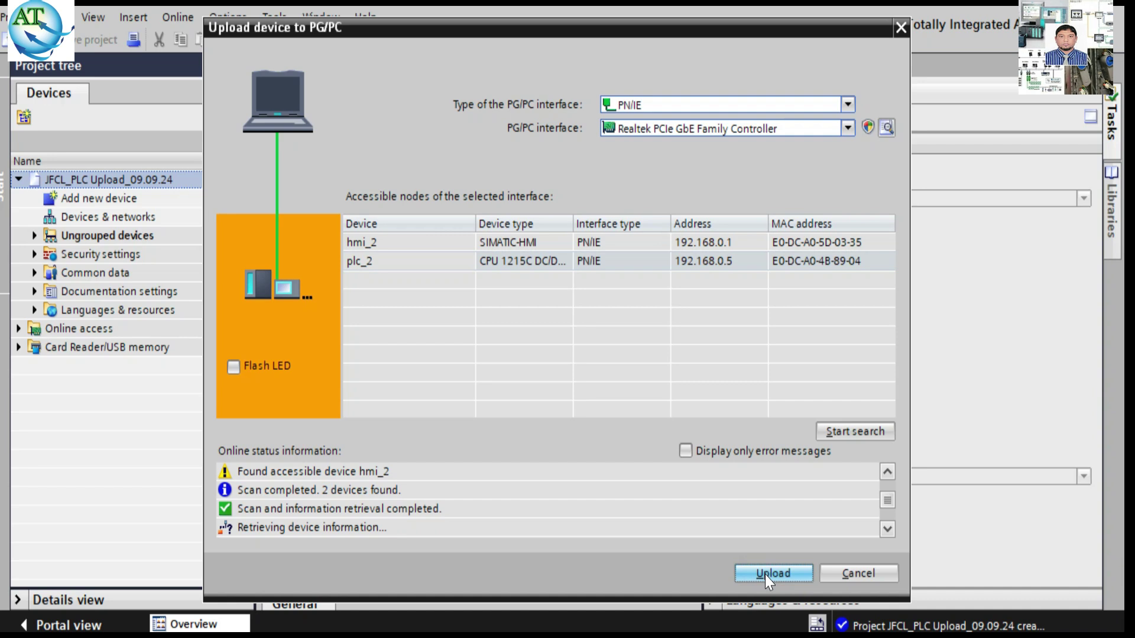
click(764, 574)
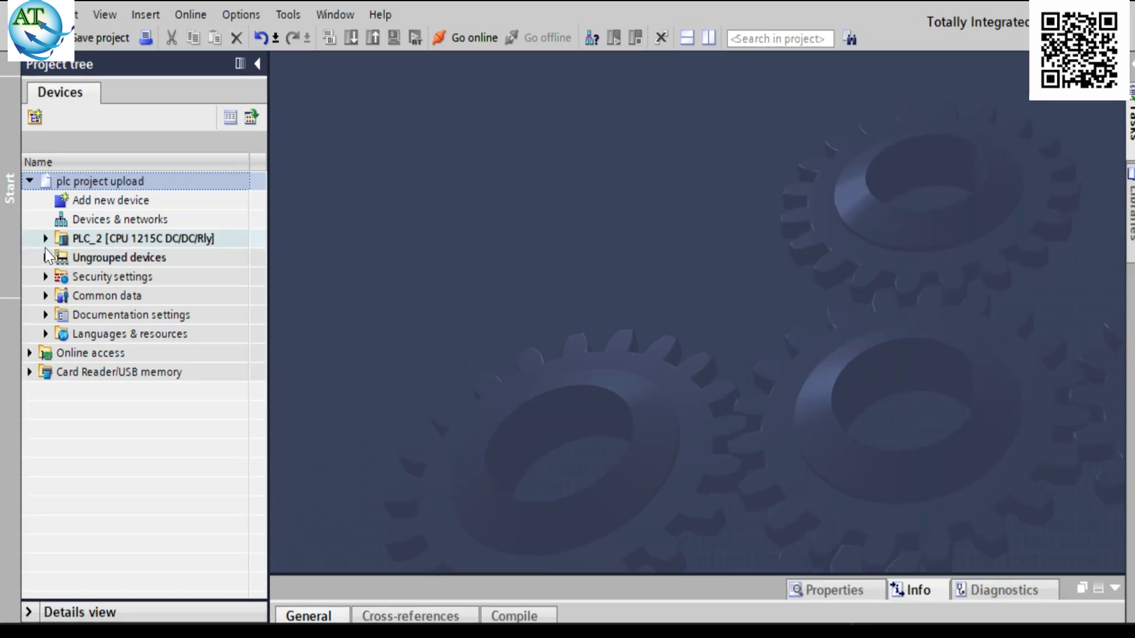
Expand the uploaded PLC_2 station in the project tree and open its device configuration
click(91, 240)
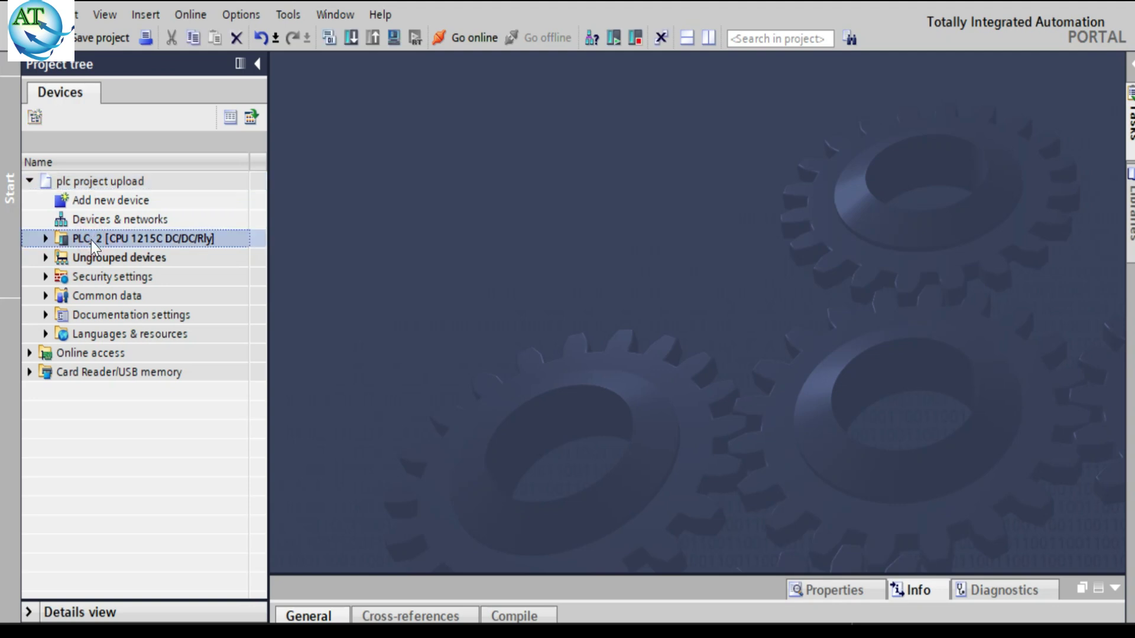
click(46, 239)
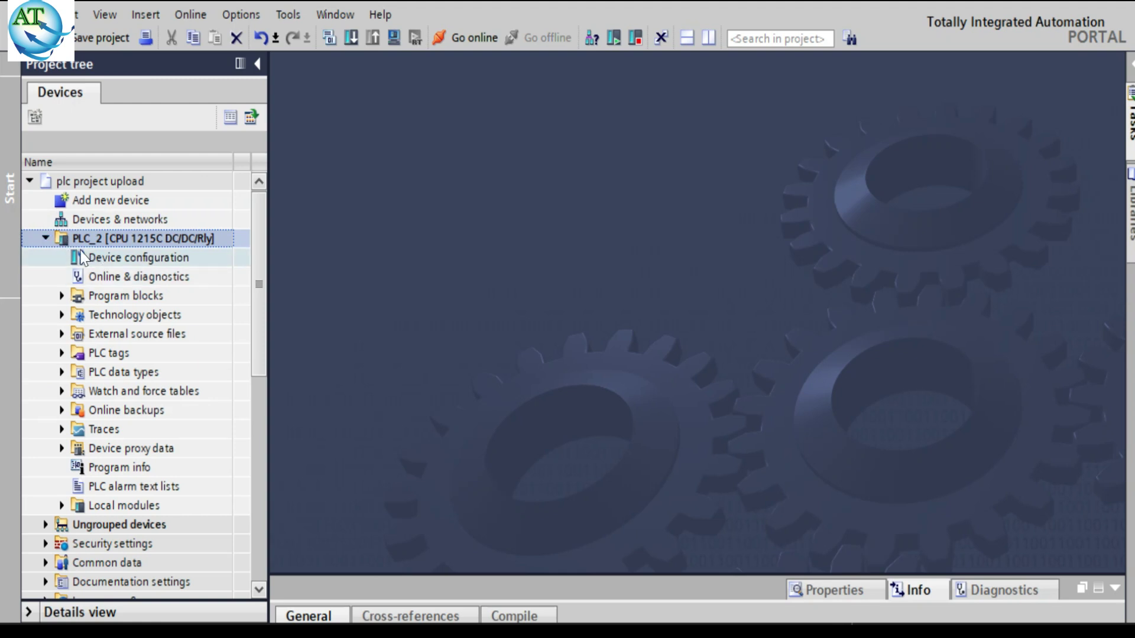
click(124, 263)
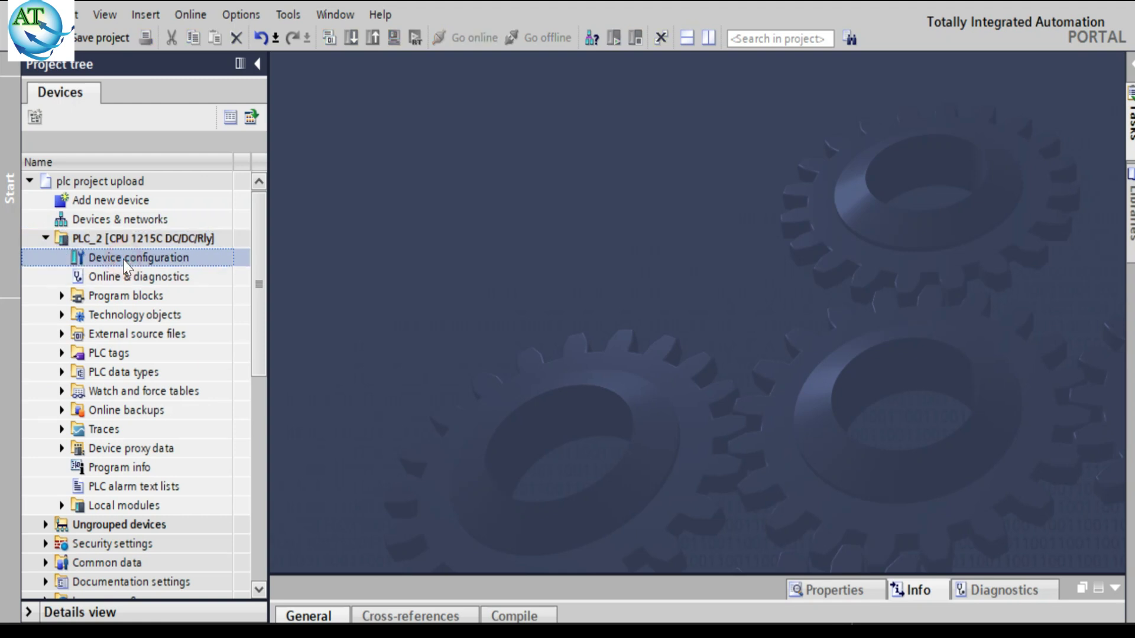
double_click(123, 260)
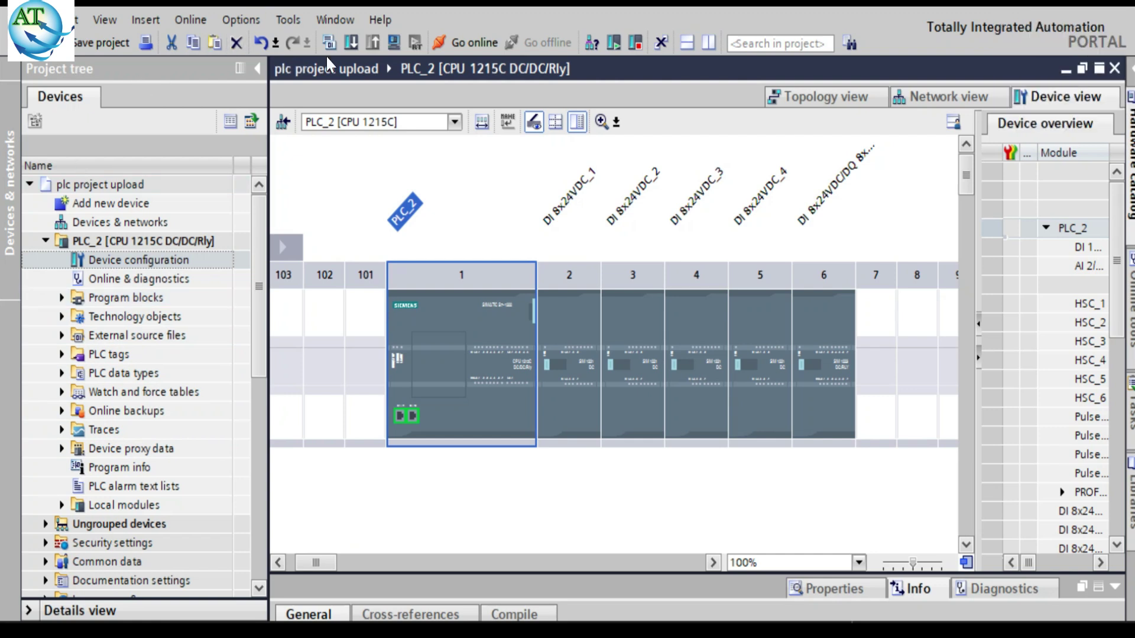
Go online with PLC_2 and open the PROCESS [FC2] block from its program blocks
click(467, 43)
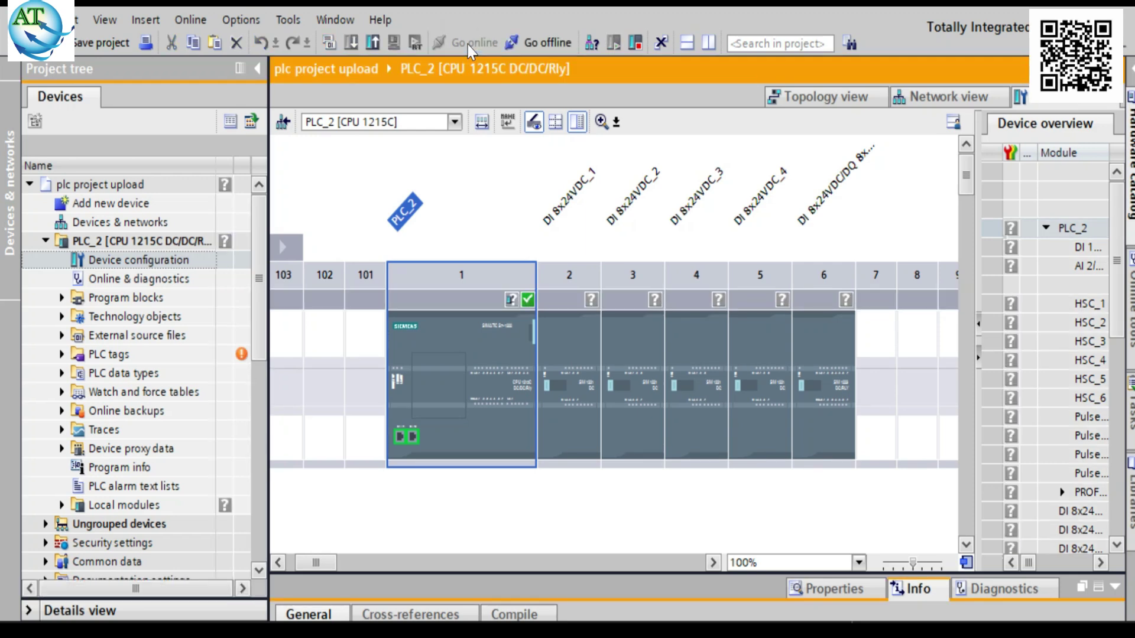
double_click(120, 300)
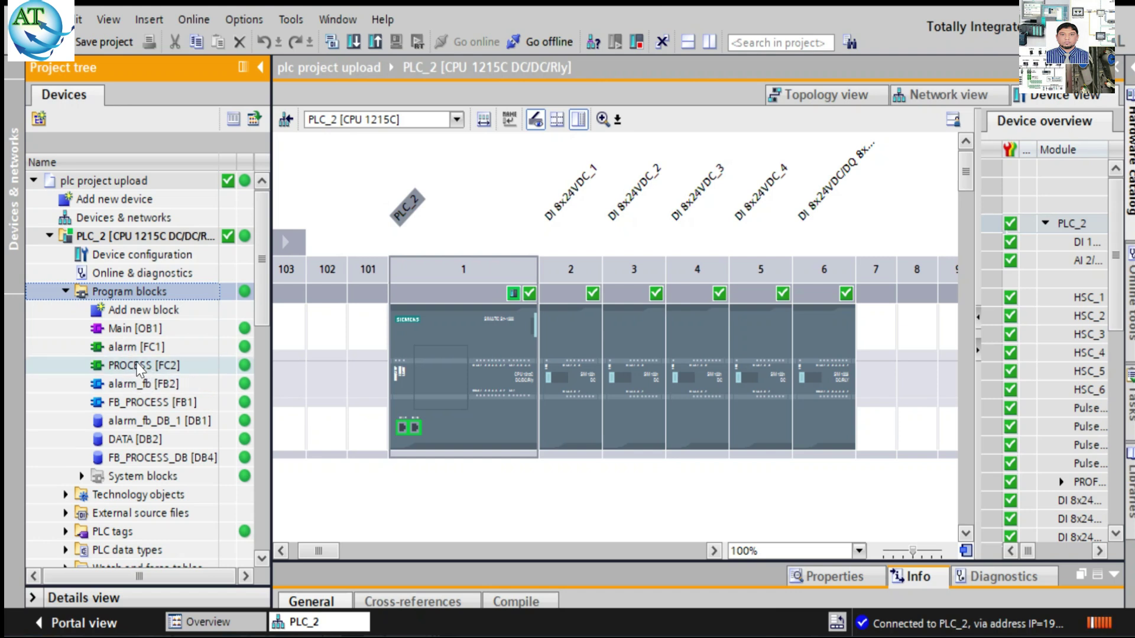
click(135, 365)
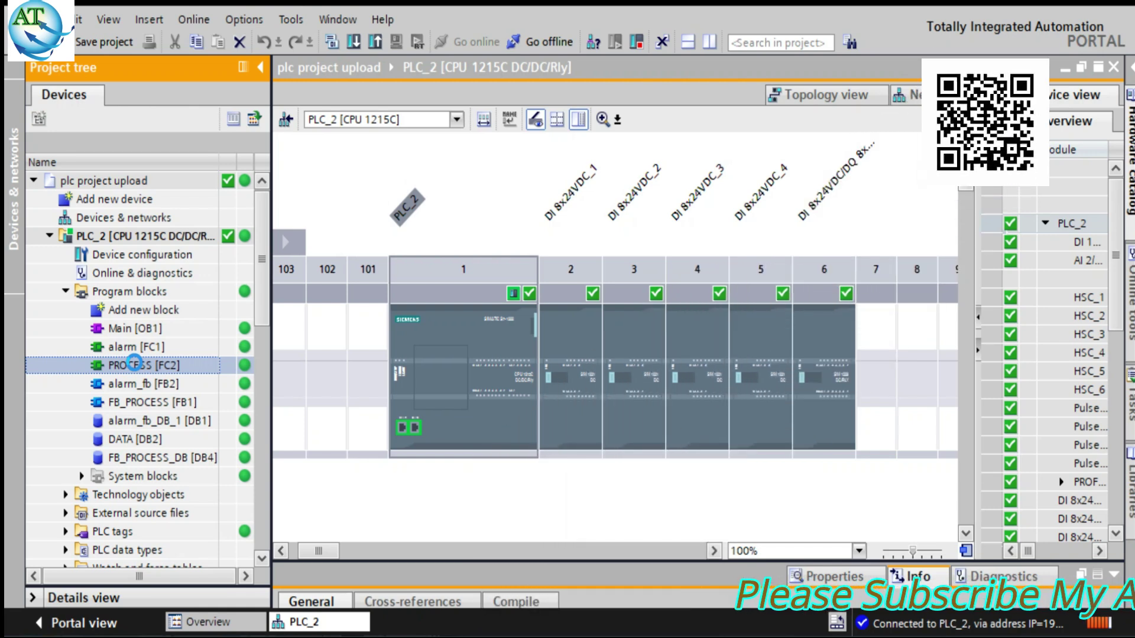
Open the PROCESS [FC2] block of PLC_2 and switch on online monitoring of its networks
double_click(135, 364)
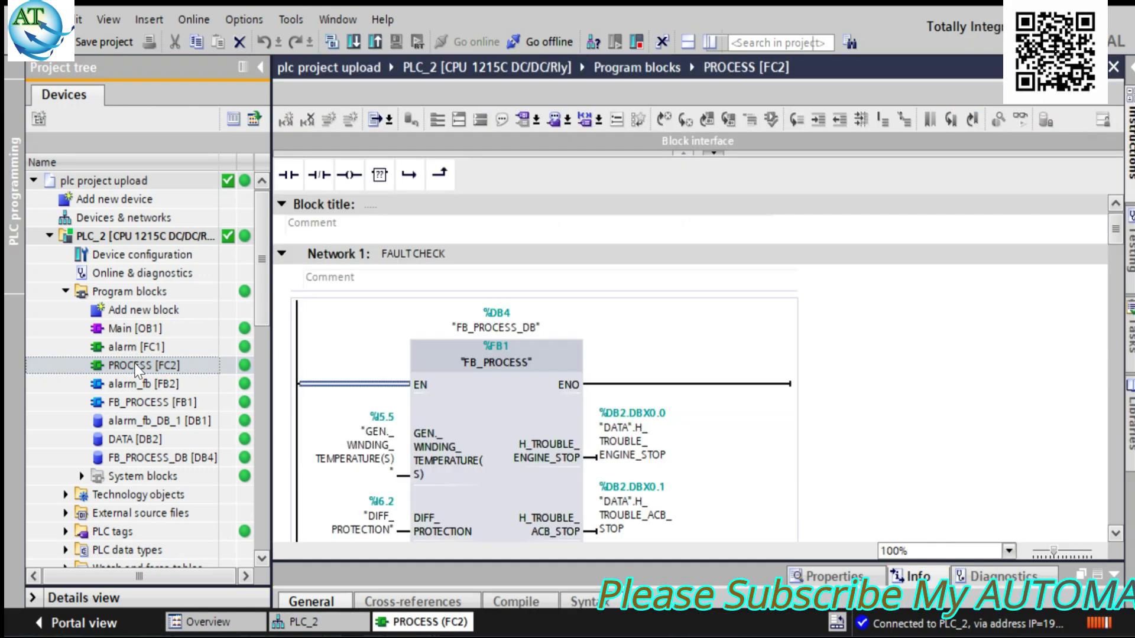
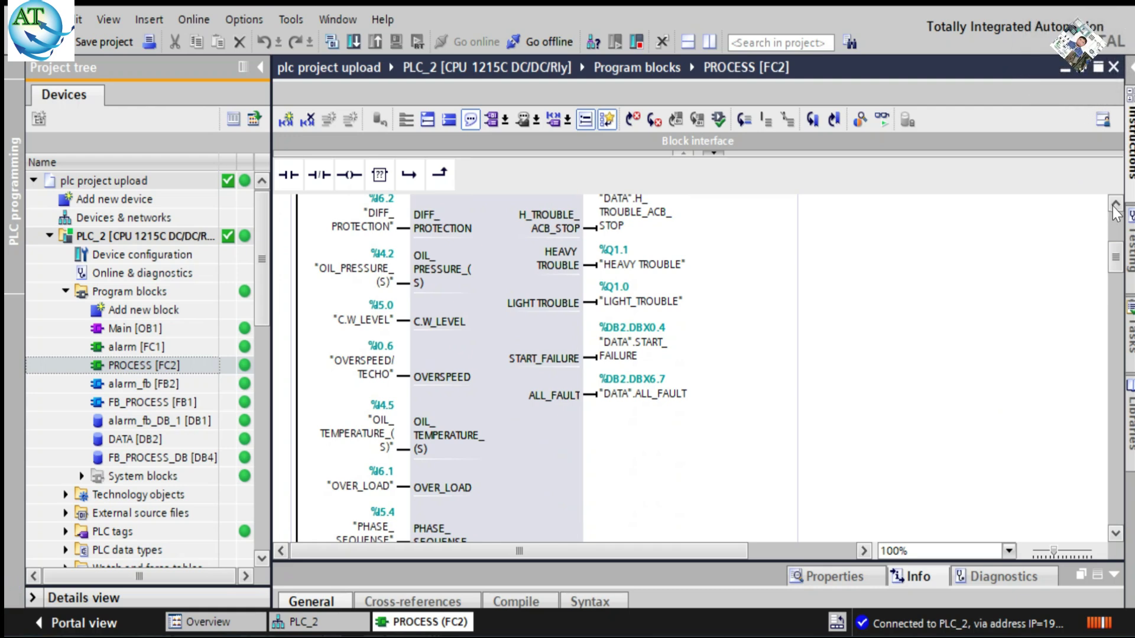
click(1115, 203)
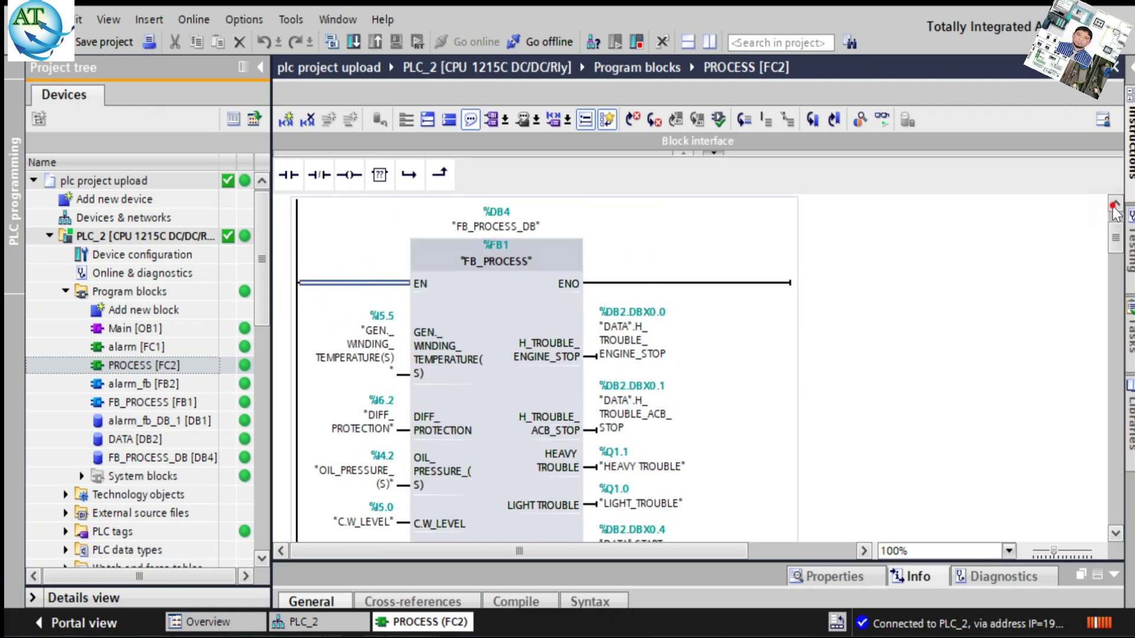
click(1115, 203)
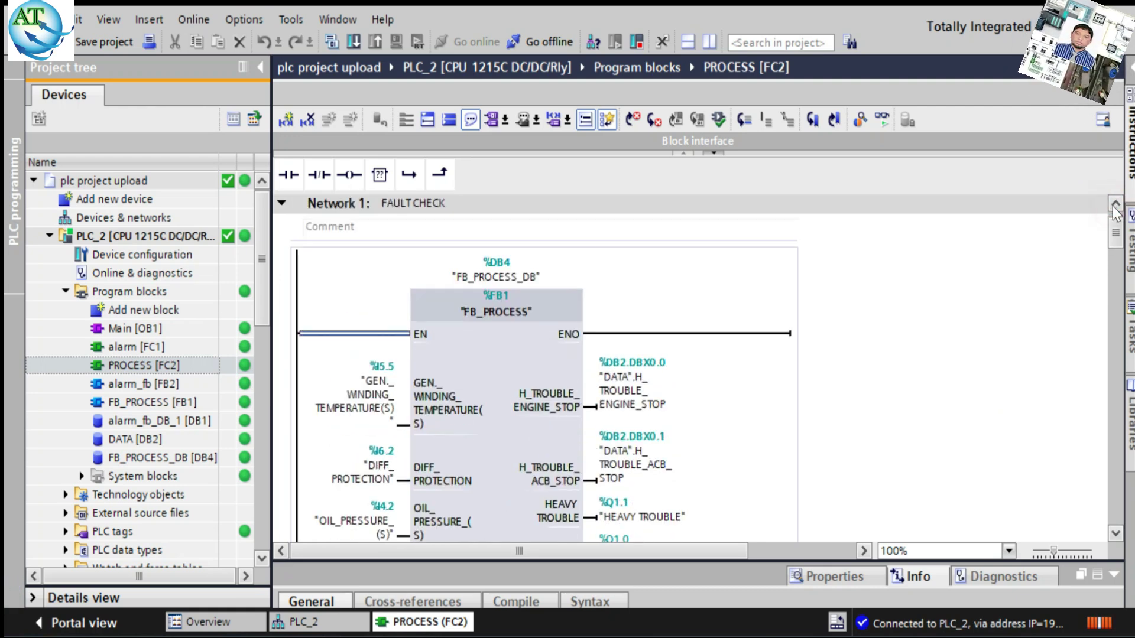
click(1115, 533)
click(1115, 533)
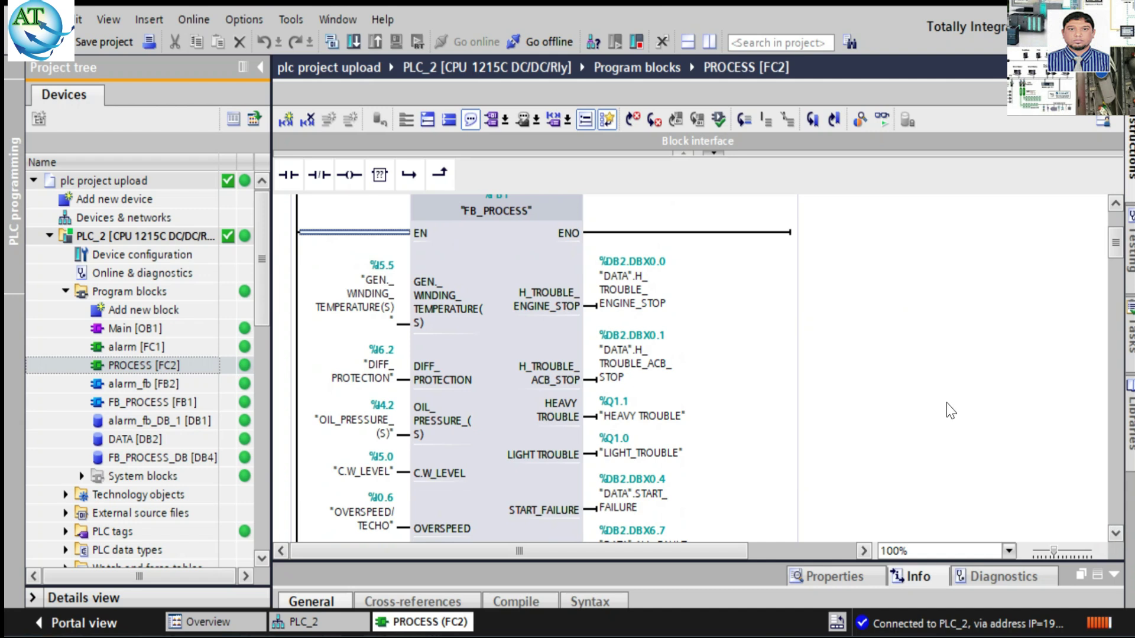
click(884, 127)
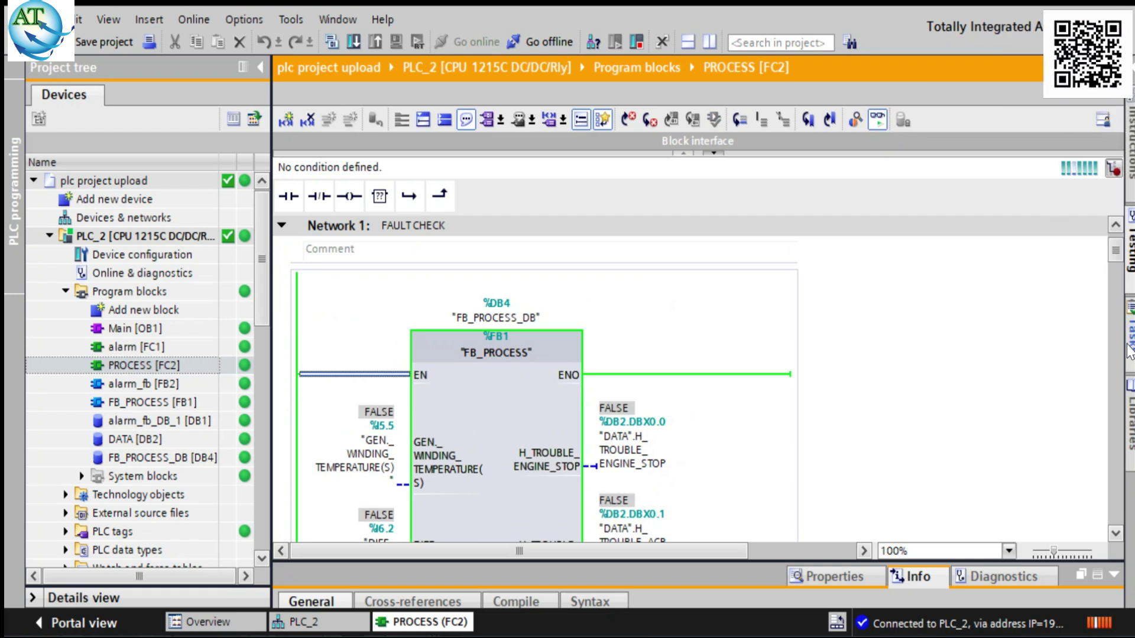
Examine the live input and output states of the FB_PROCESS call in Network 1, FAULT CHECK
scroll(1115, 535, down, 5)
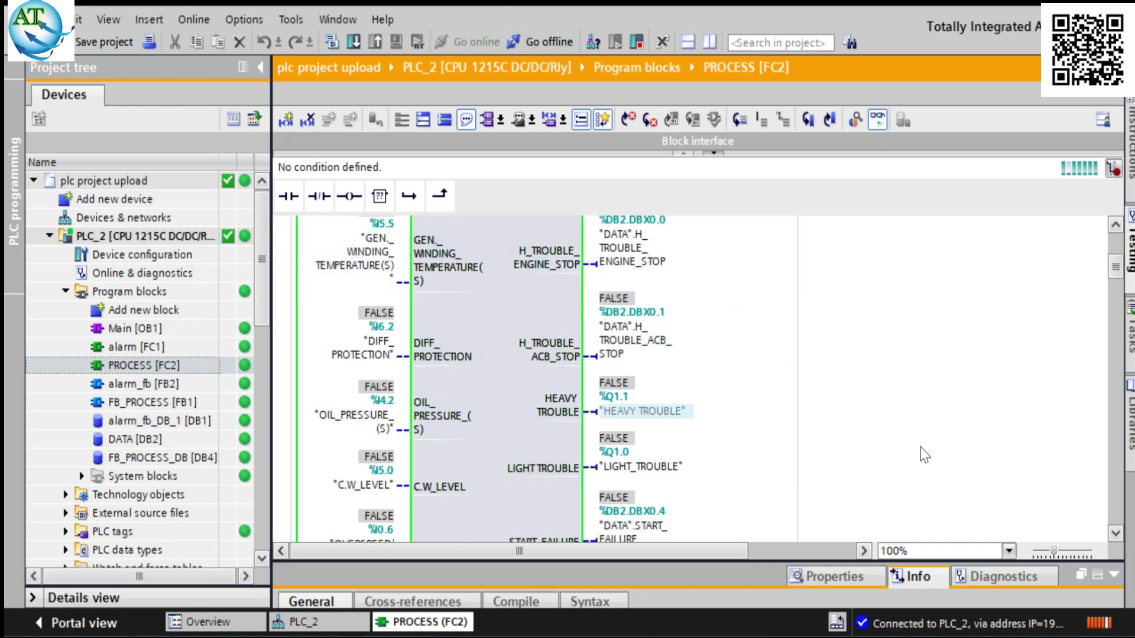
click(1115, 227)
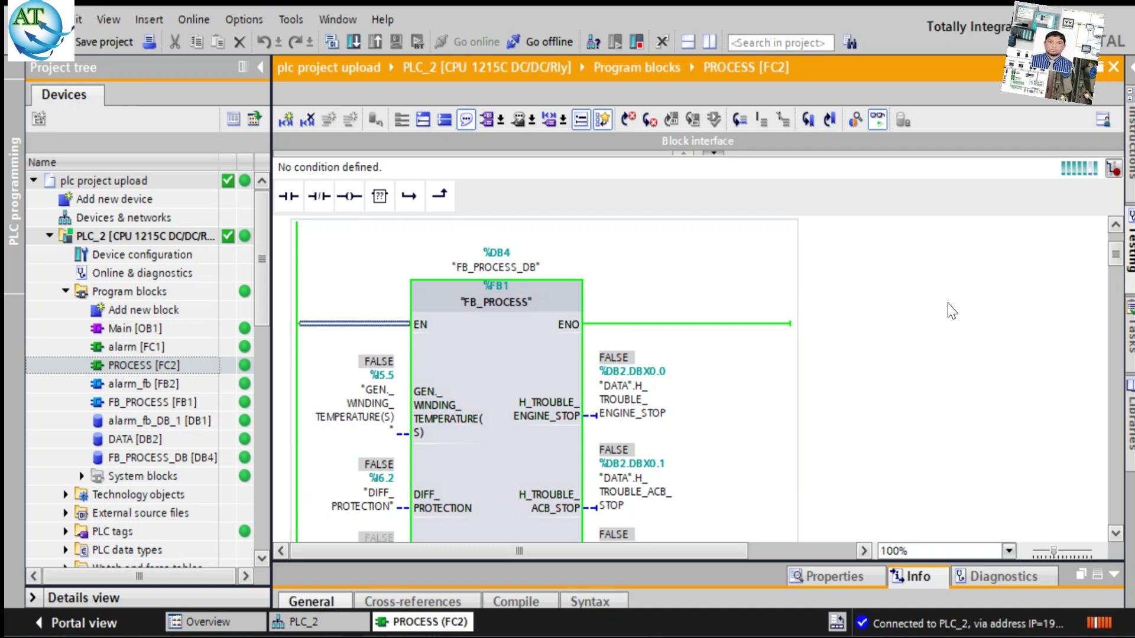
click(1115, 534)
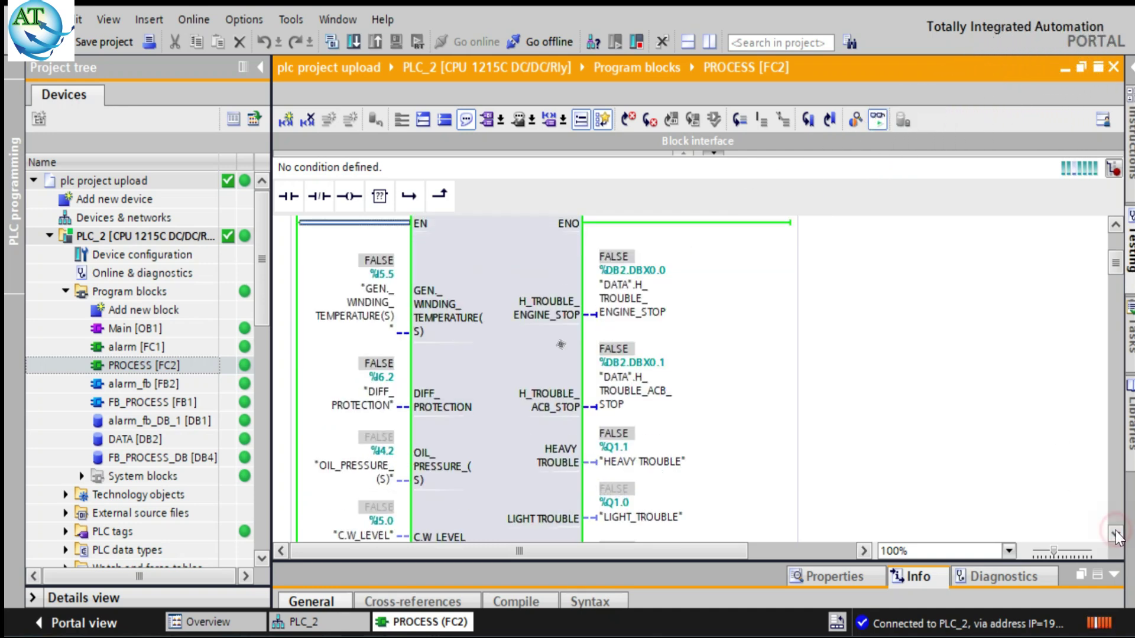
click(1116, 534)
click(1115, 534)
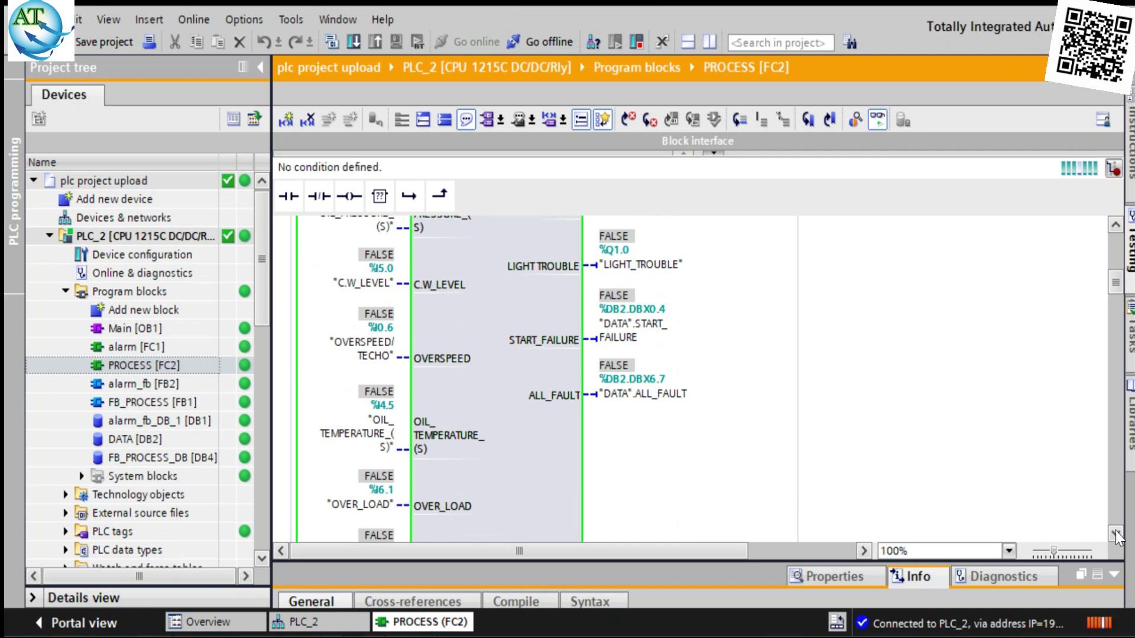
click(1115, 534)
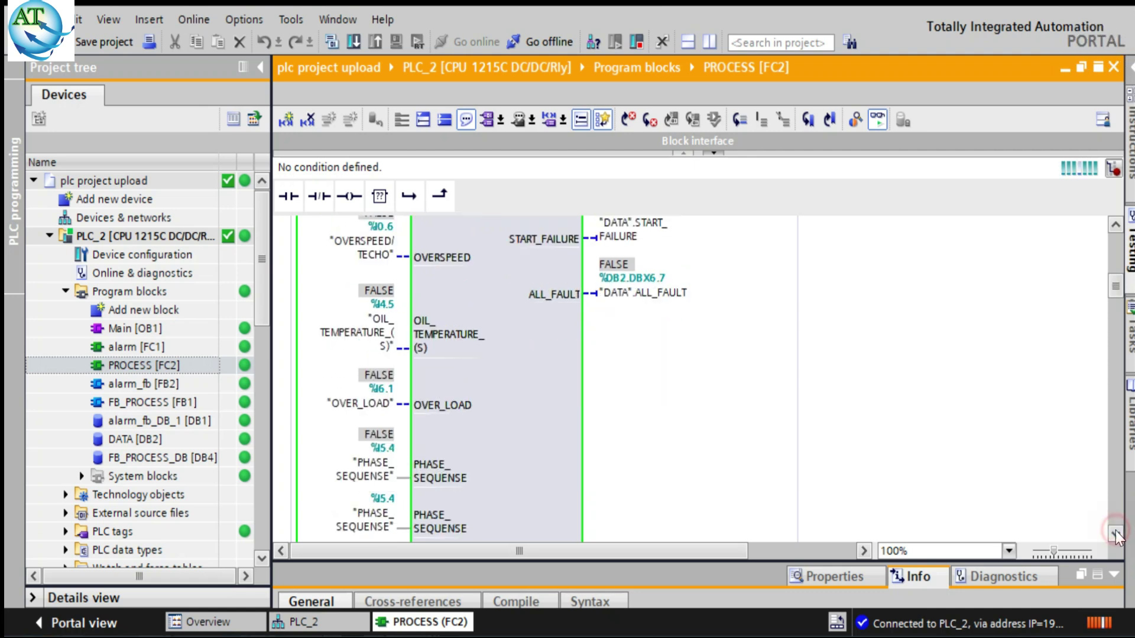
click(1115, 534)
click(1115, 533)
click(1115, 534)
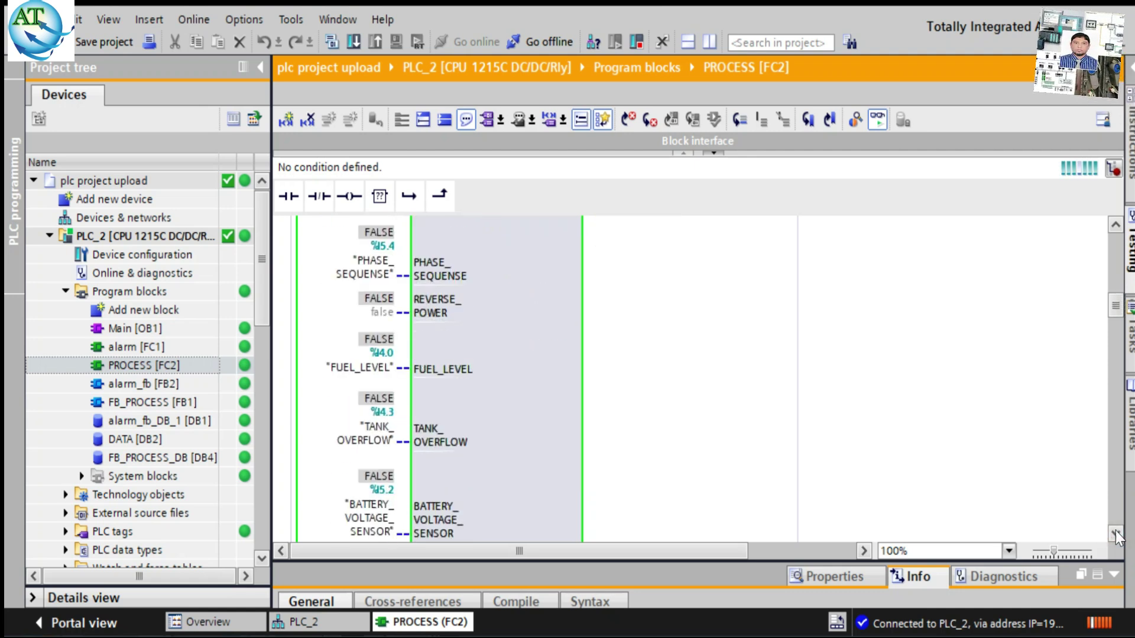
click(1115, 534)
click(1115, 534)
click(1115, 534)
click(1115, 534)
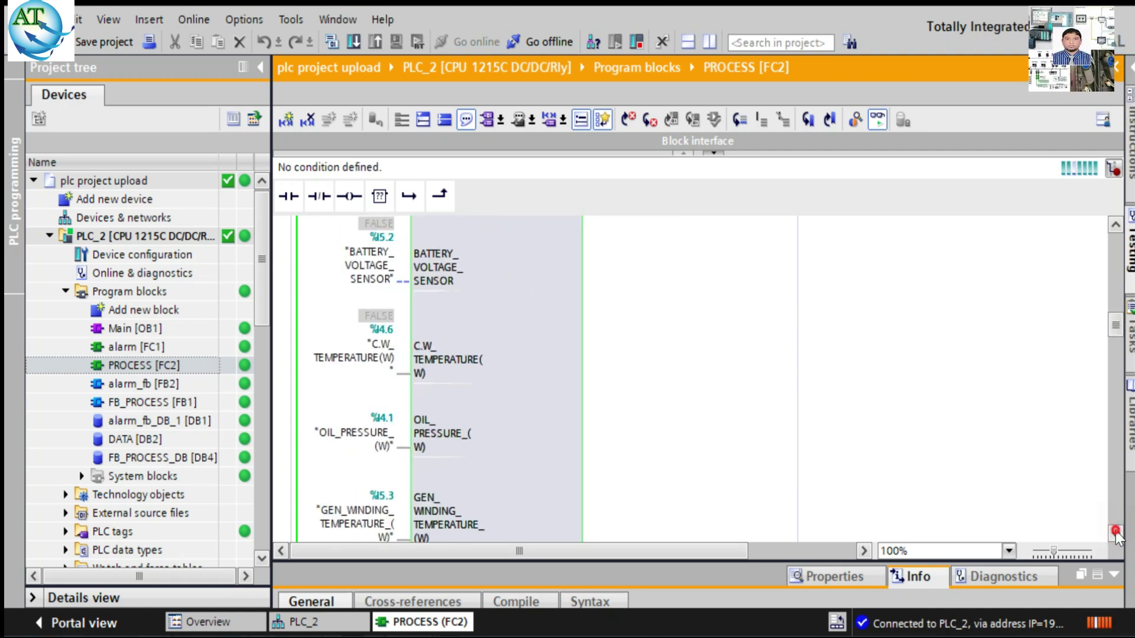
click(1115, 533)
click(1115, 534)
click(1115, 534)
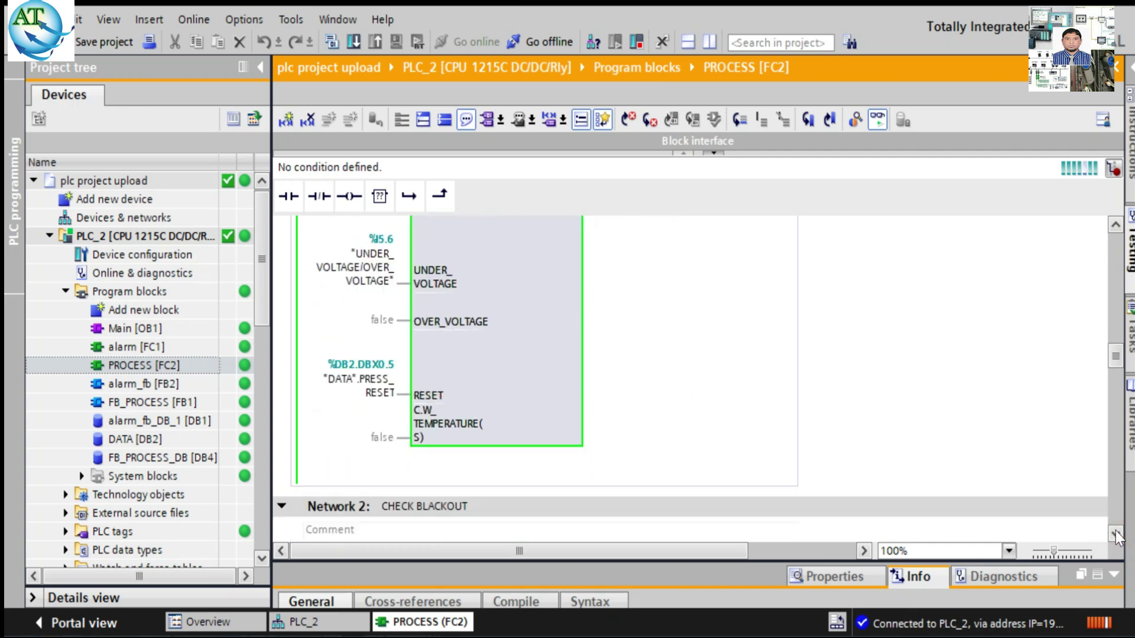
Examine the monitored blackout logic in Network 2 and the timer and trigger logic in Network 3
click(1115, 534)
click(1115, 534)
click(1115, 534)
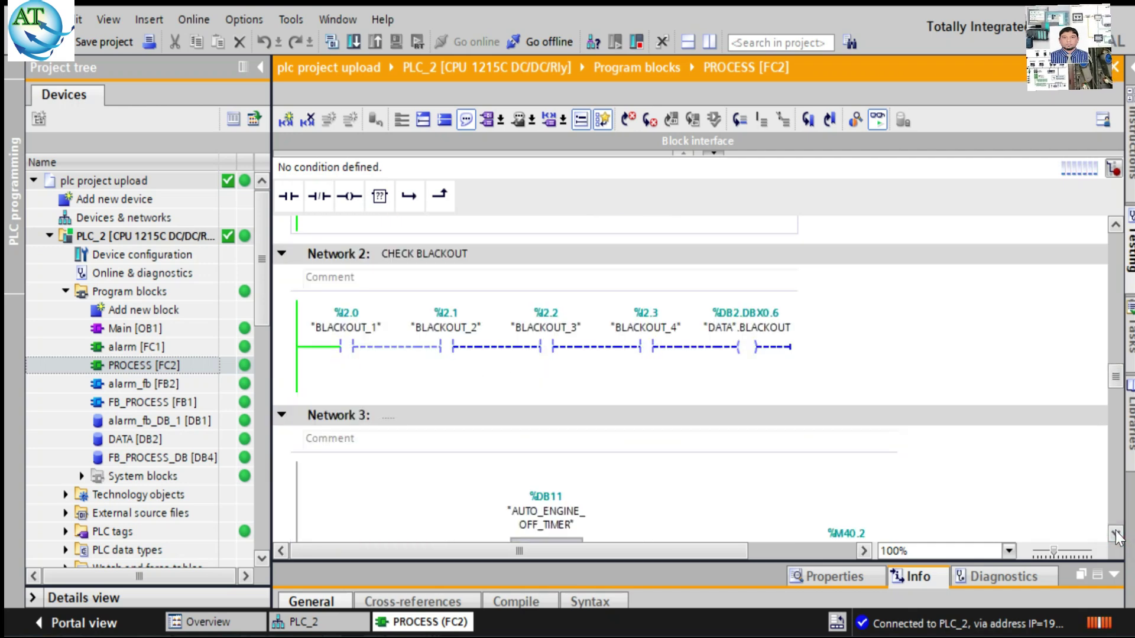
click(1116, 534)
click(1115, 534)
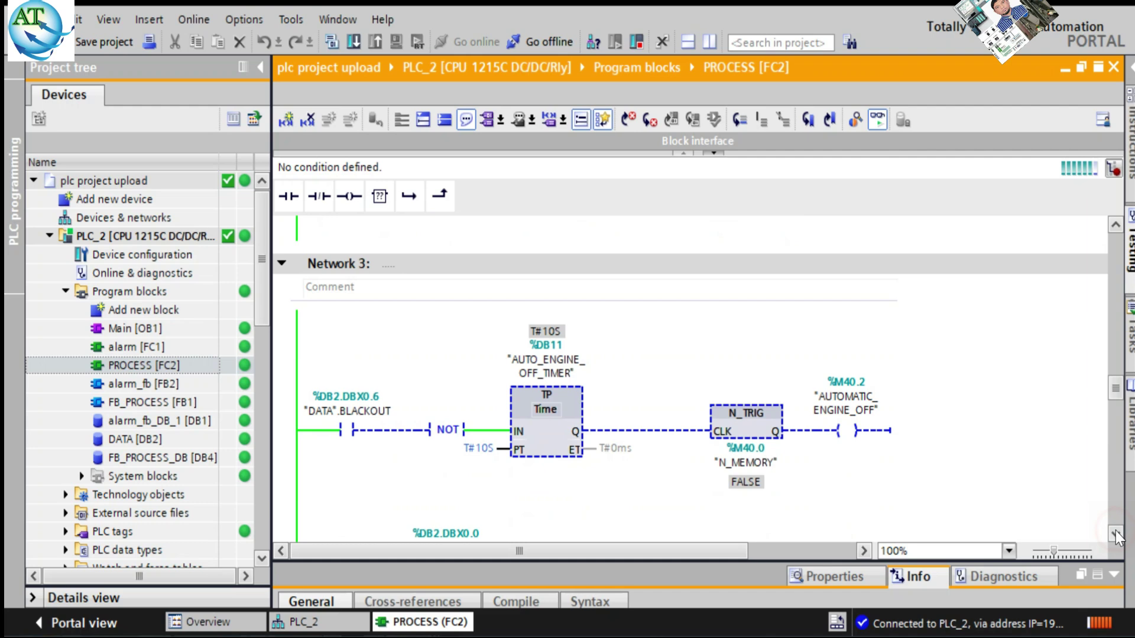
click(1115, 534)
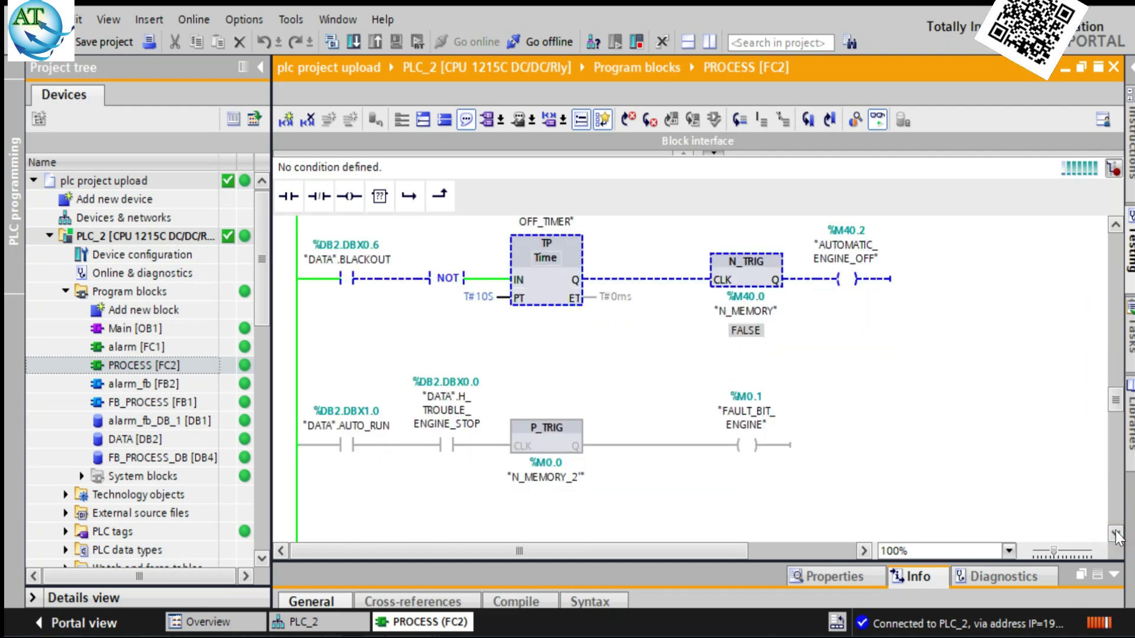
click(1116, 534)
click(1115, 534)
click(1116, 533)
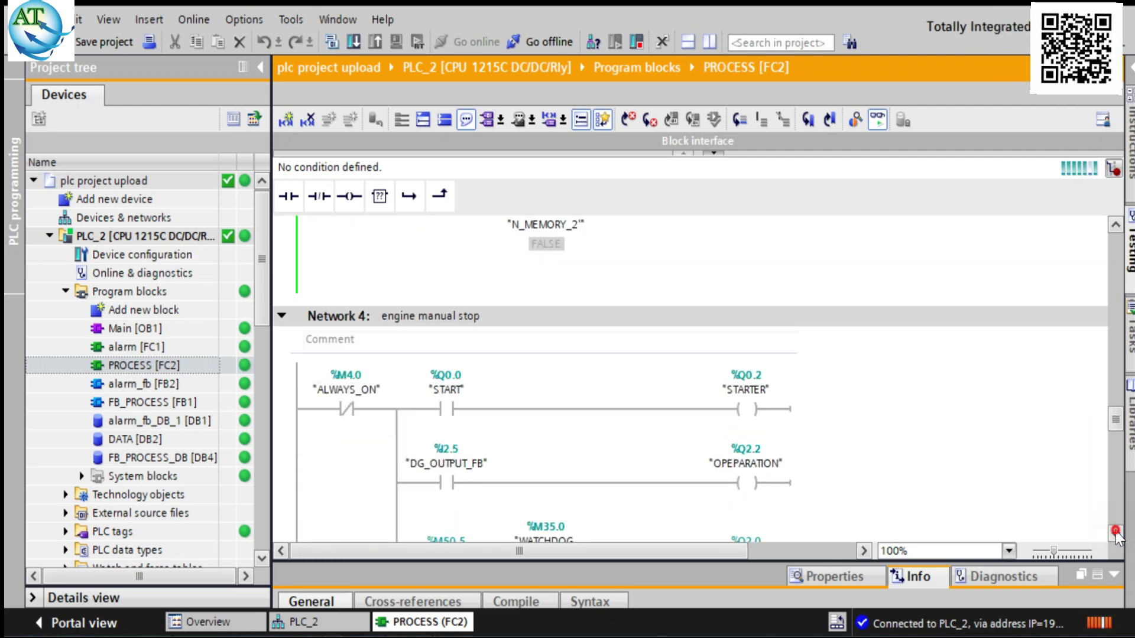
Examine the monitored starter, operation and watchdog rungs in Network 4, engine manual stop
click(1115, 534)
click(1115, 534)
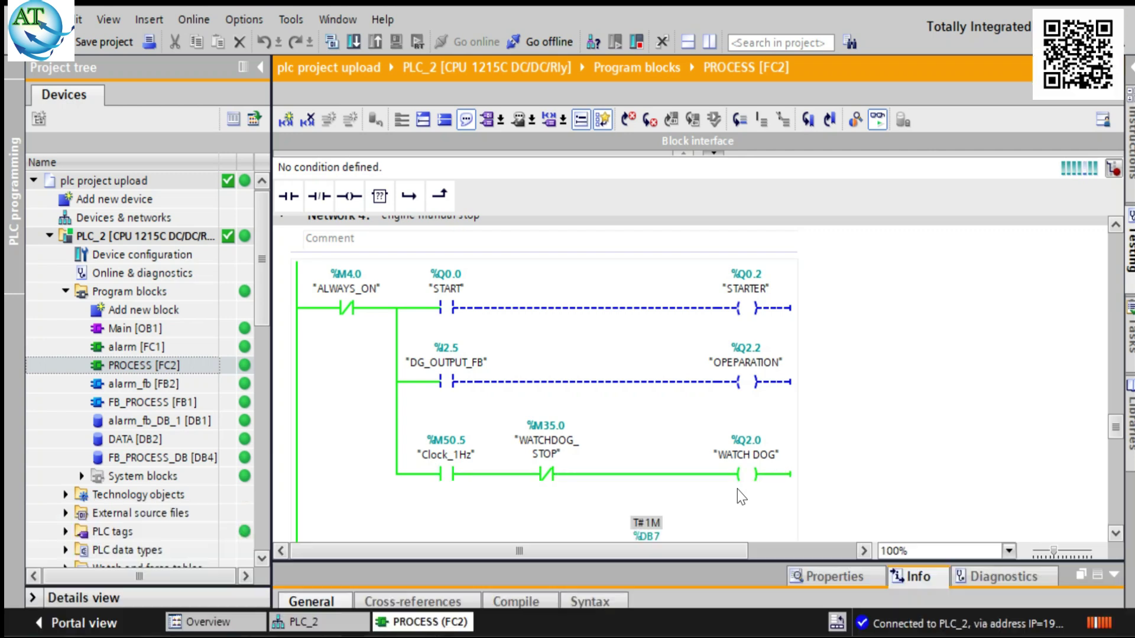
click(1117, 533)
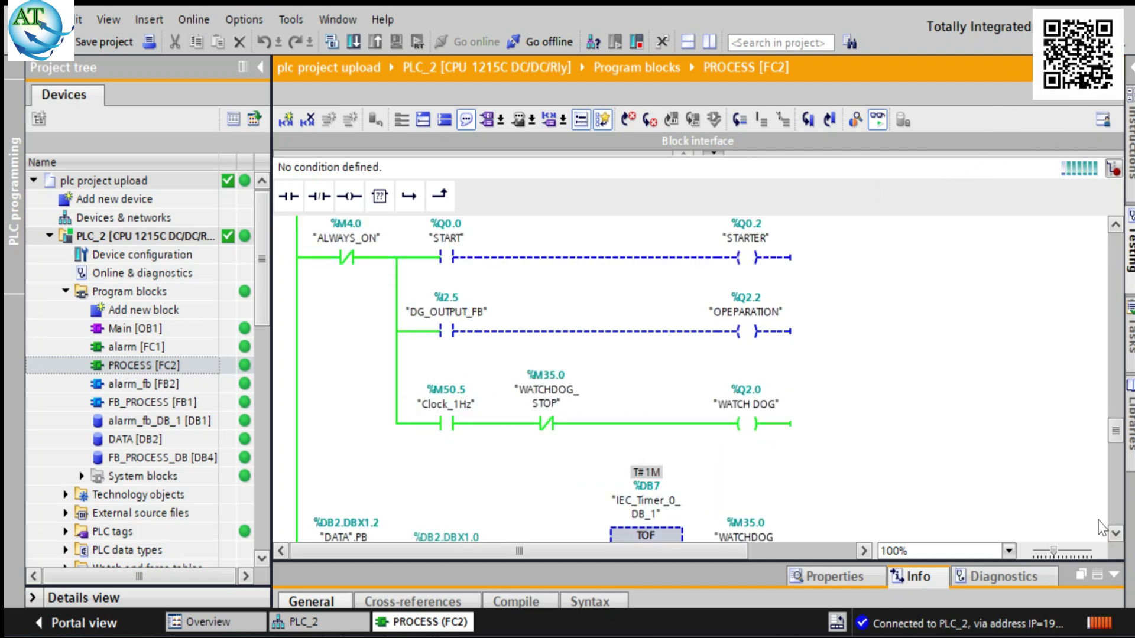
scroll(1116, 538, down, 4)
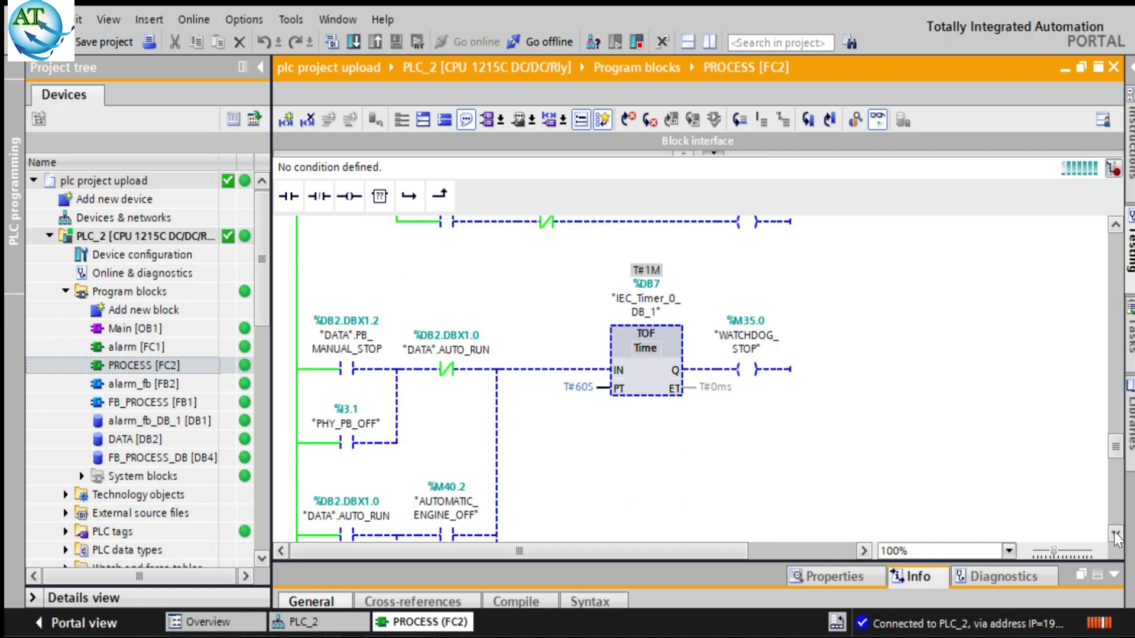
click(1115, 536)
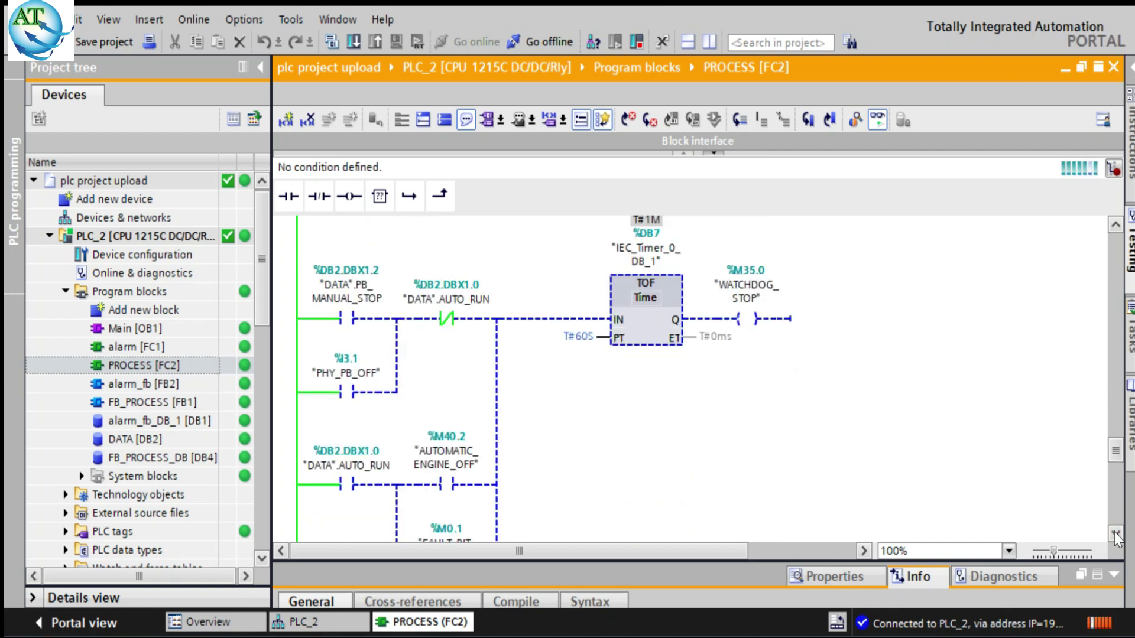
click(1115, 537)
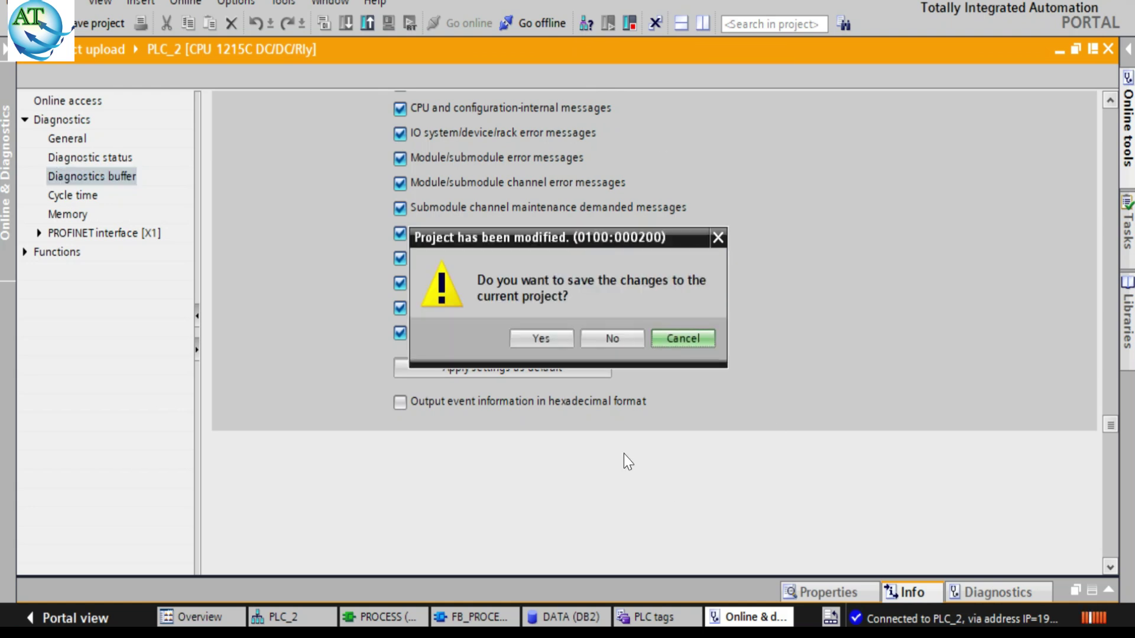
Close the modified project without saving its changes and start TIA Portal V15.1 from the desktop
click(608, 338)
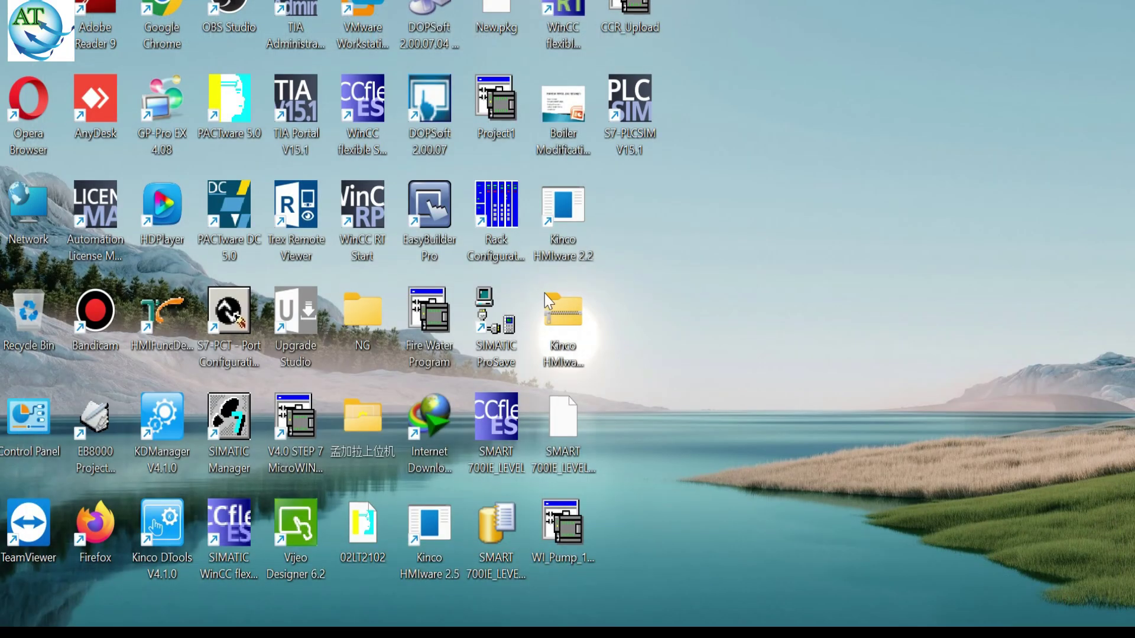
double_click(306, 98)
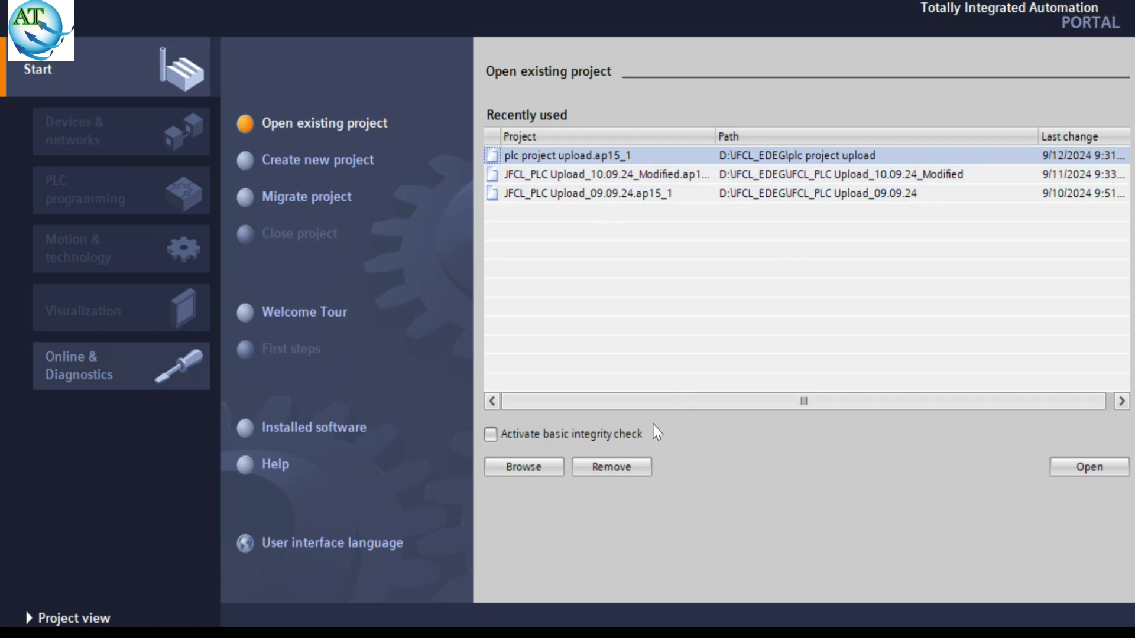
Remove all three projects from the list of recently used projects
click(609, 467)
click(608, 467)
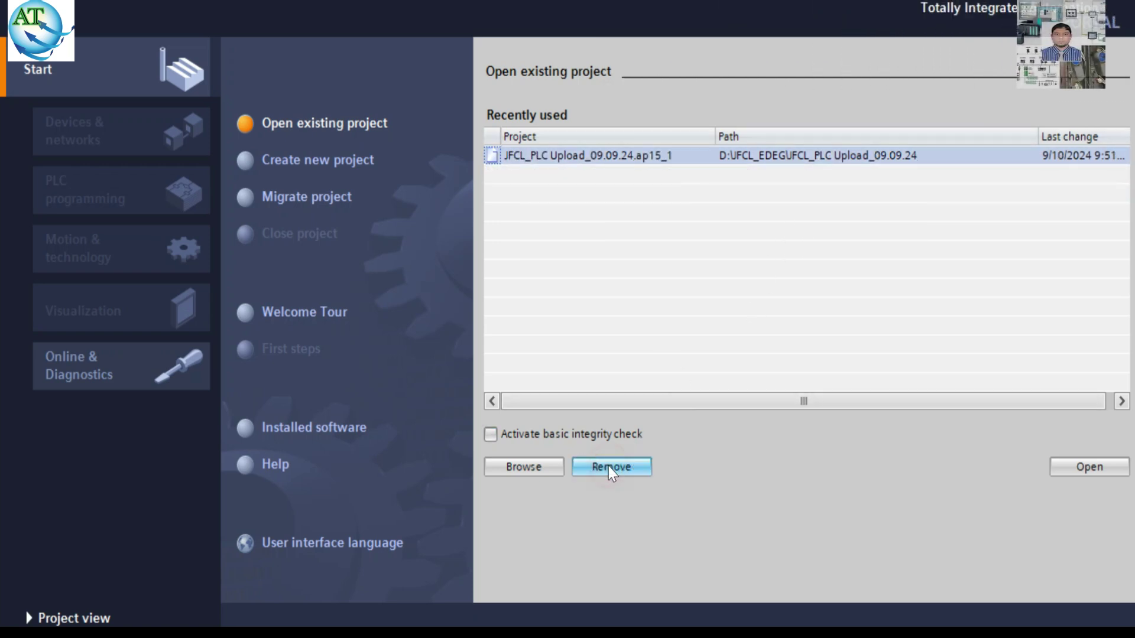
click(608, 466)
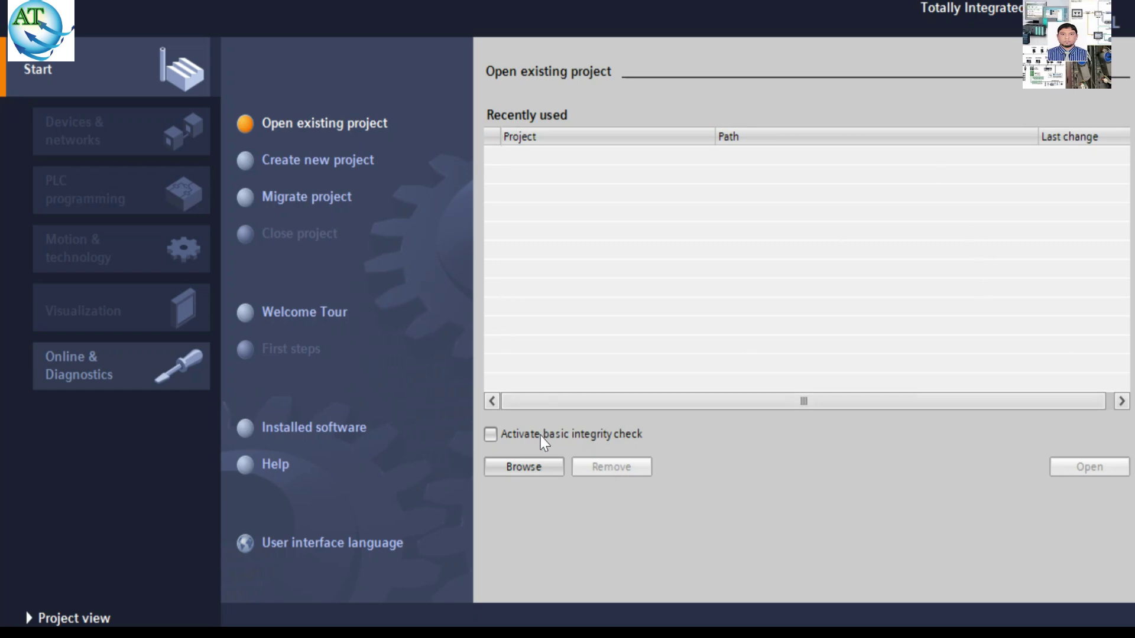
Browse to the JFCL_PLC Upload_10.09.24_Modified folder and open the project file of the same name
click(528, 471)
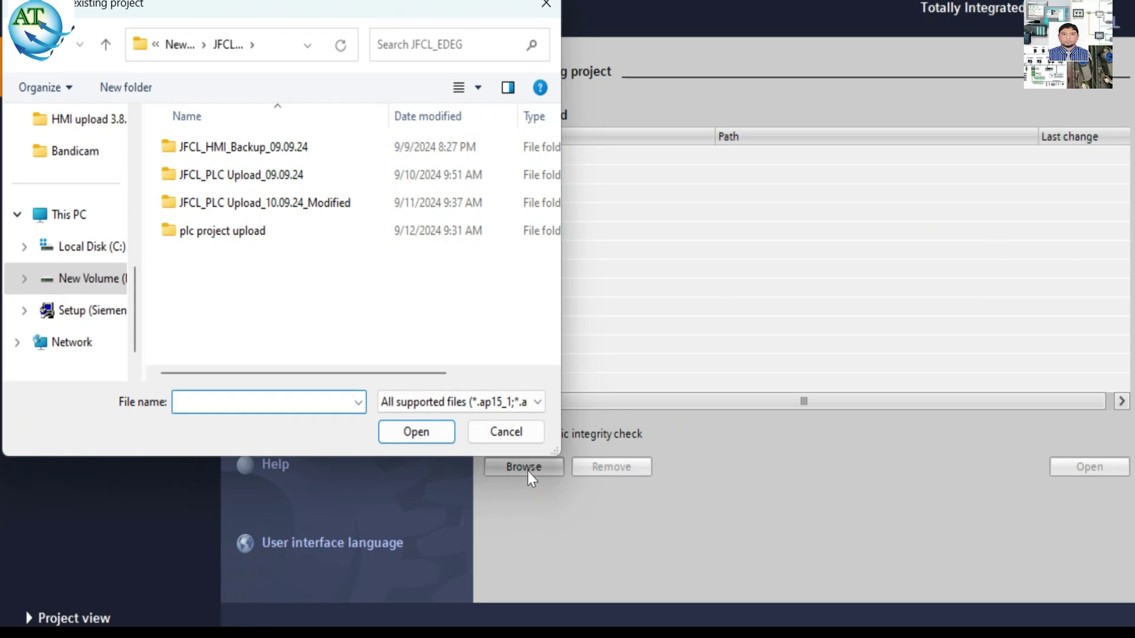
double_click(304, 206)
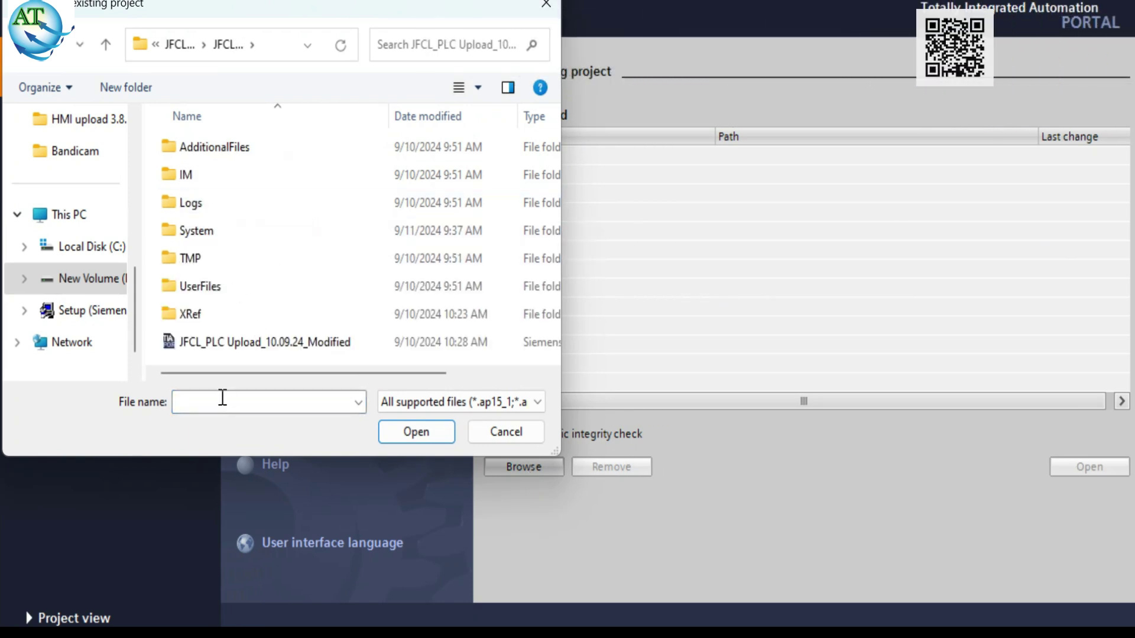
click(236, 343)
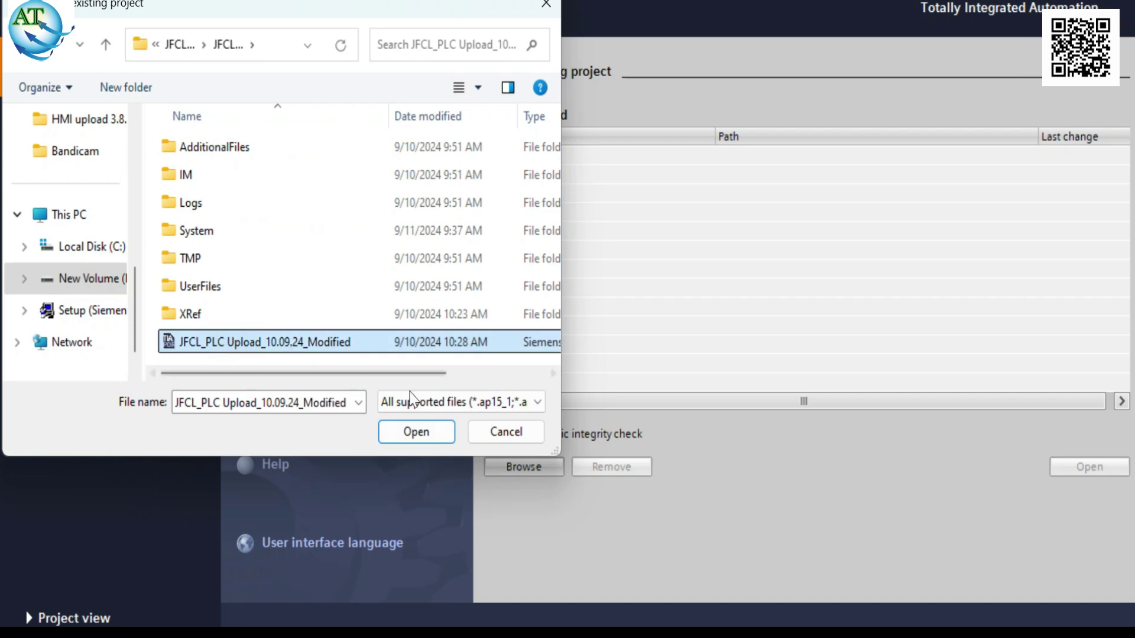
click(410, 433)
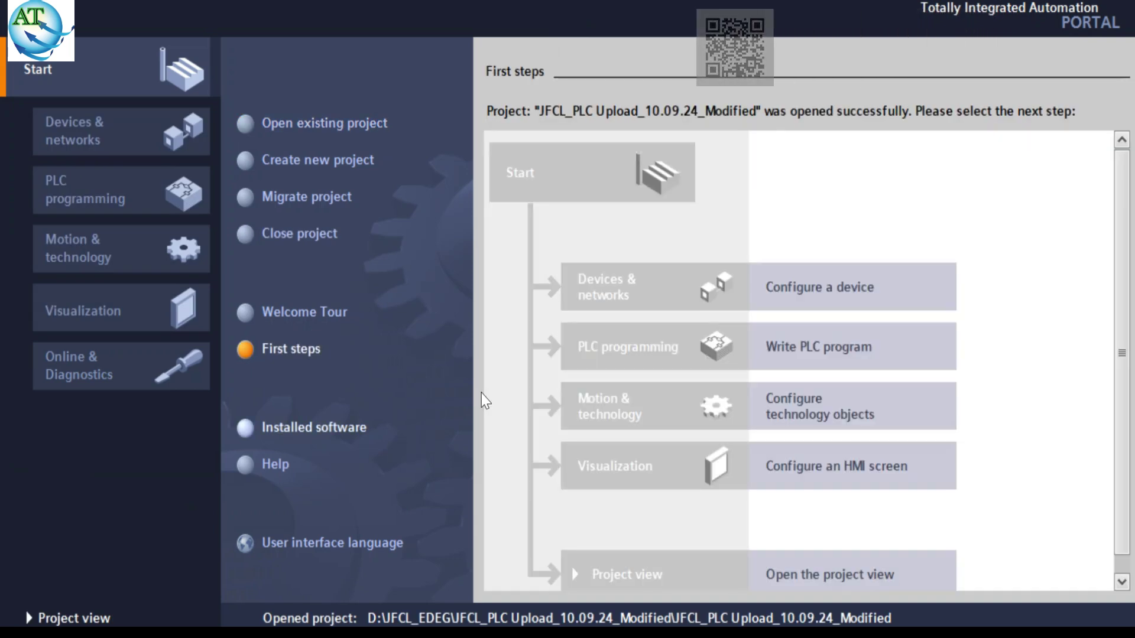
Show the opened project in the project view and expand the PLC_2 station in its project tree
click(844, 580)
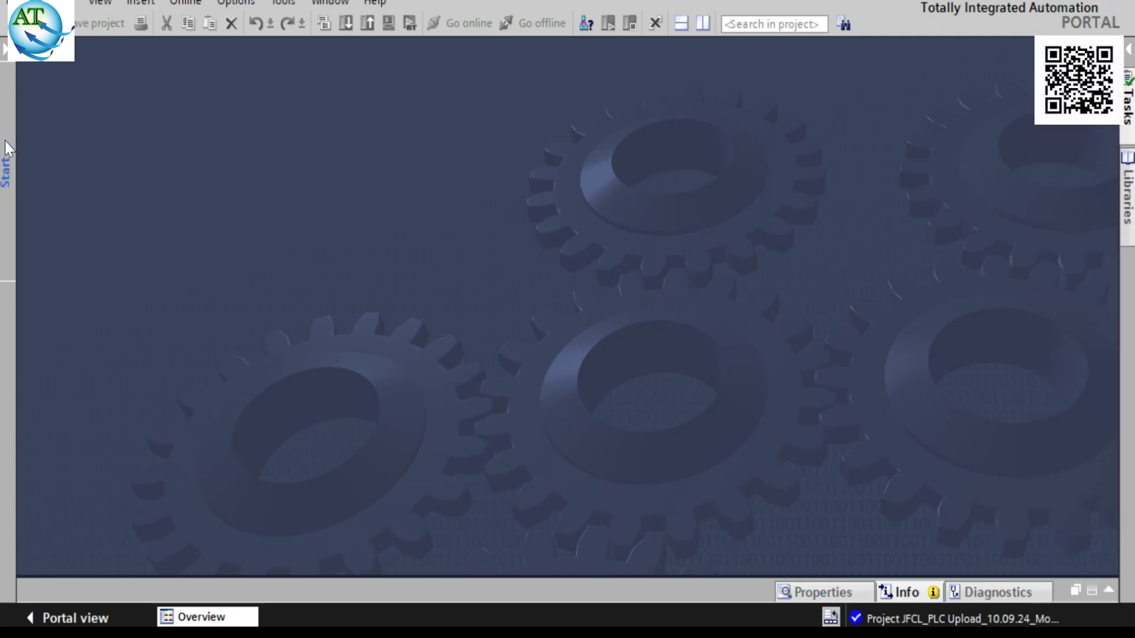
click(3, 53)
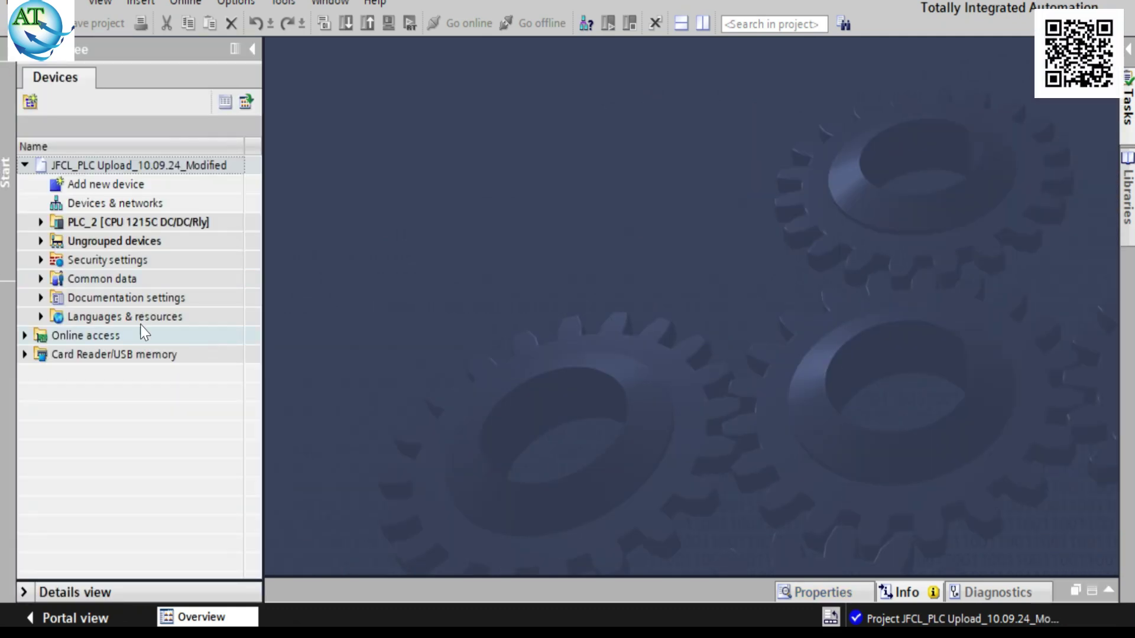
click(41, 223)
click(40, 222)
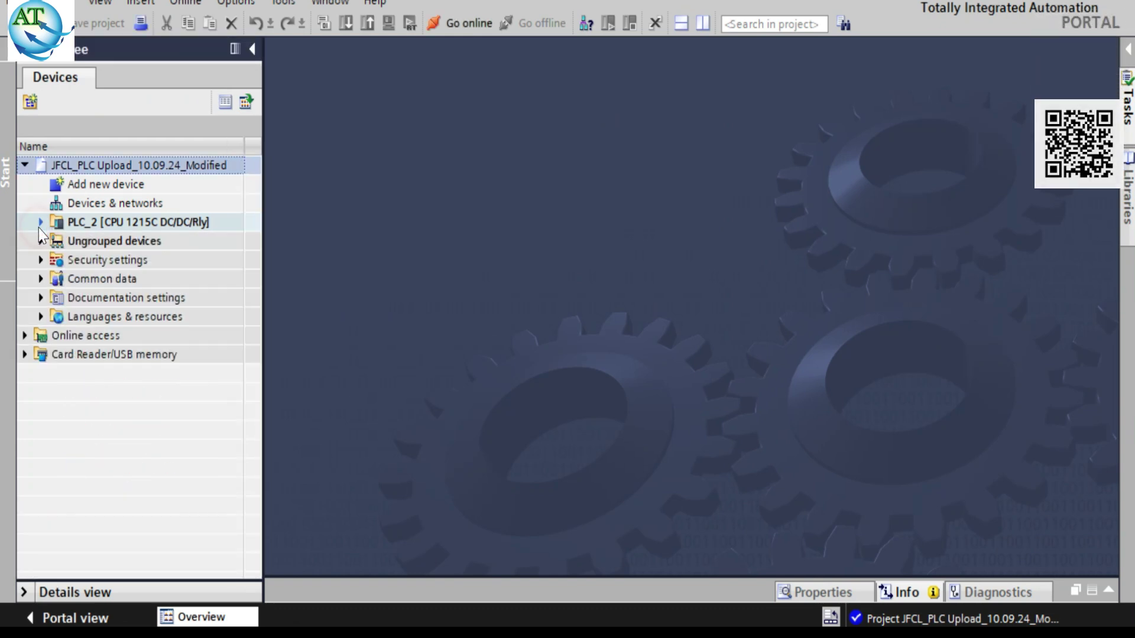
click(40, 223)
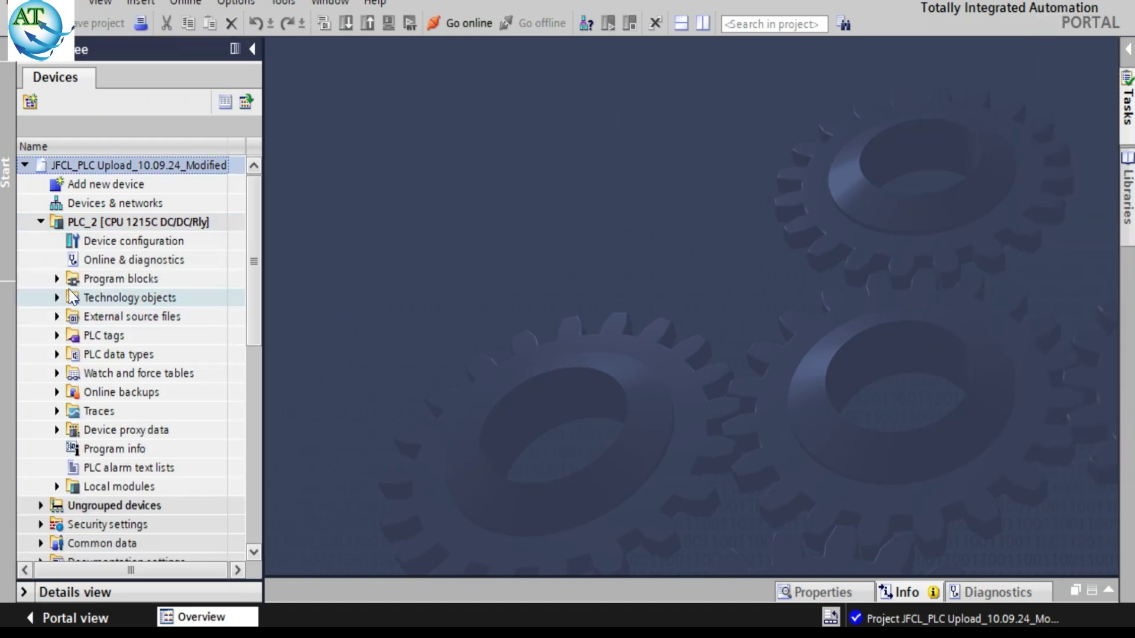
Open the PROCESS [FC2] block from PLC_2's program blocks and review its ladder networks down to Network 13, START SYSTEM
click(57, 281)
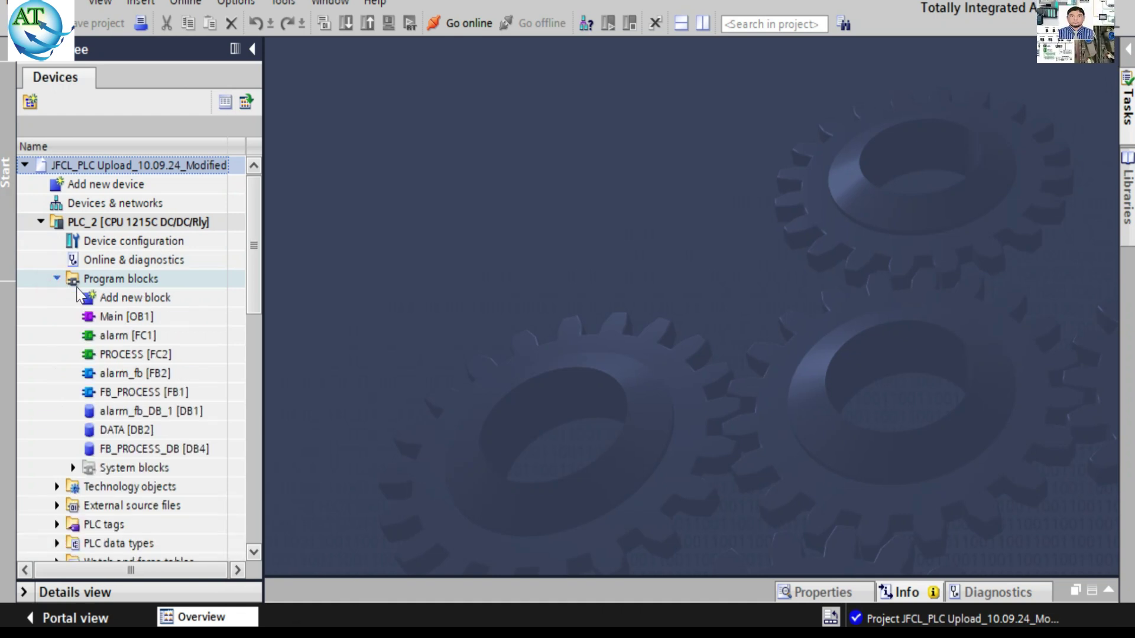
click(141, 357)
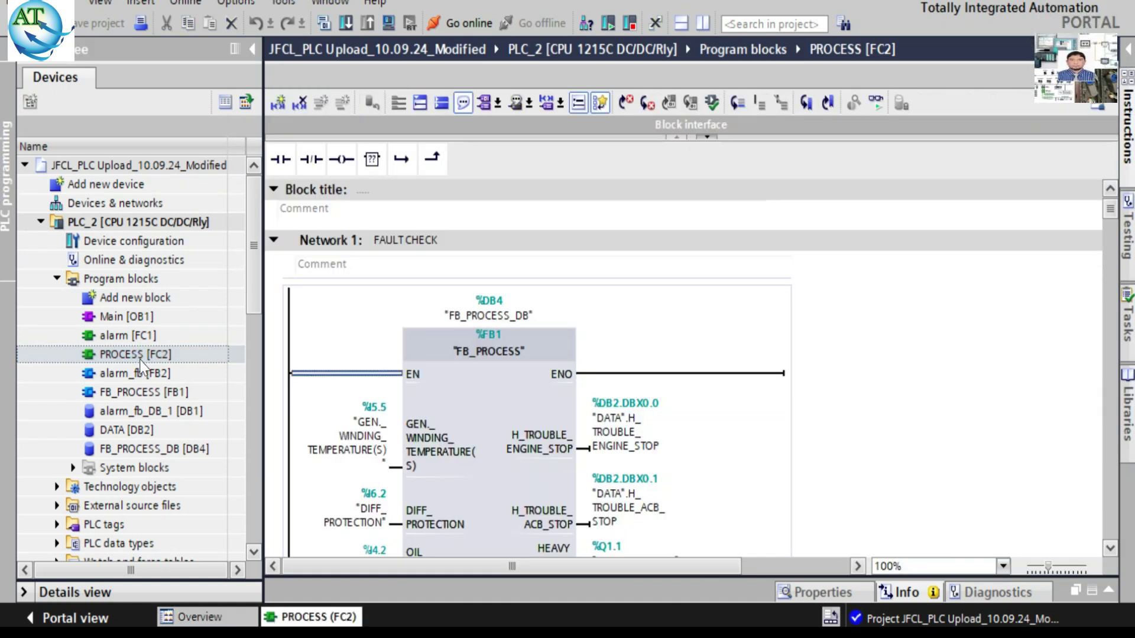
click(1108, 509)
click(1108, 509)
click(1108, 509)
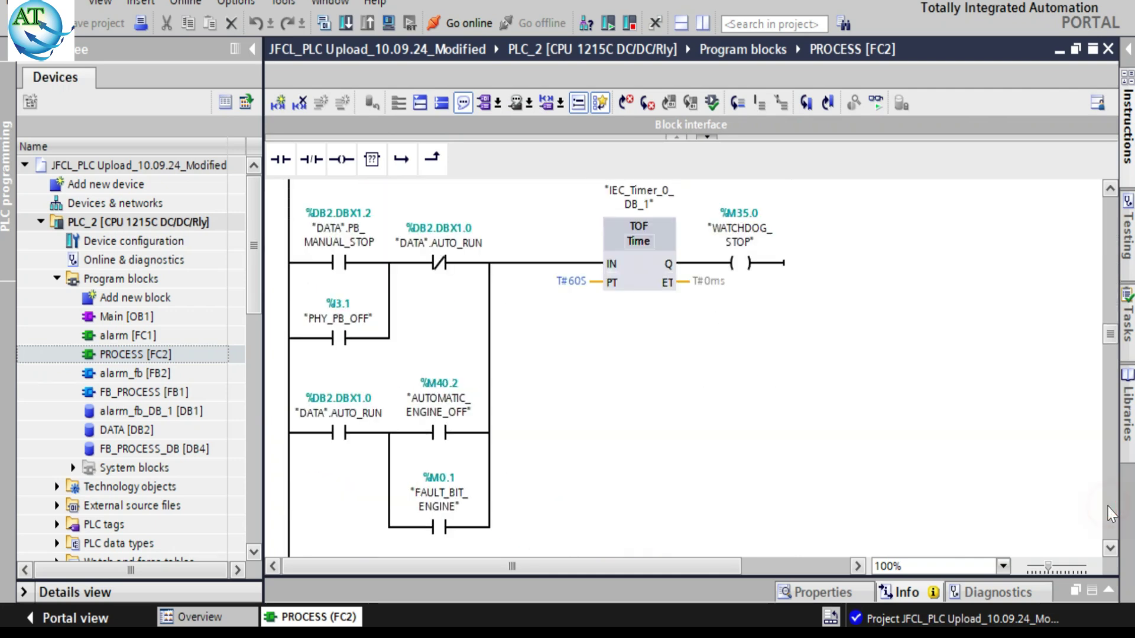
click(1107, 509)
click(1108, 509)
click(1108, 510)
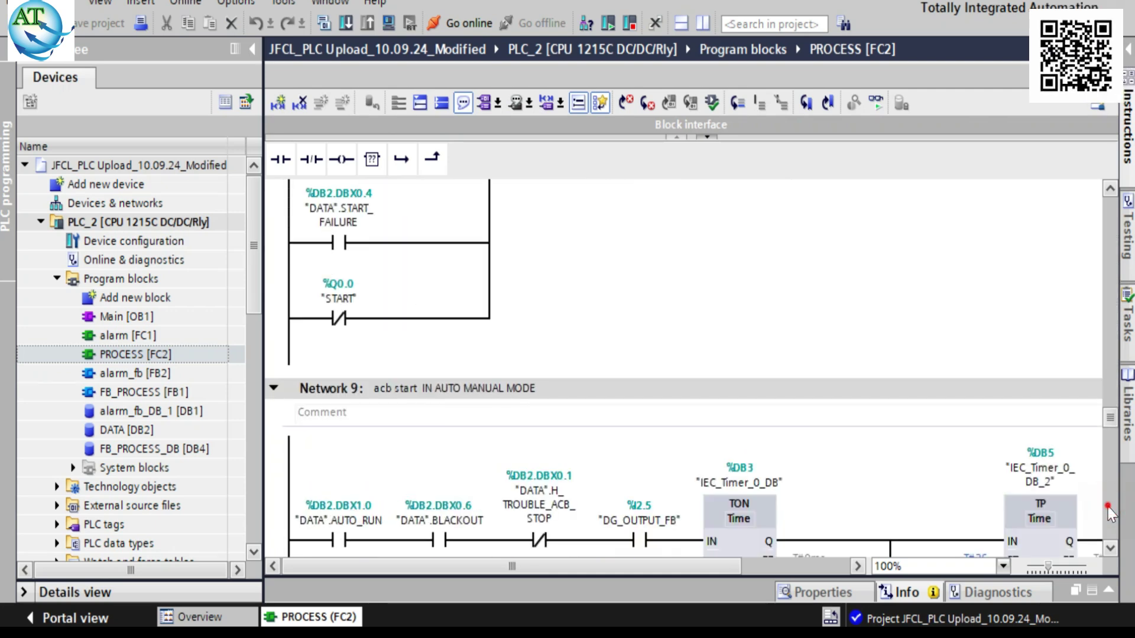
click(1108, 508)
click(1107, 508)
click(1108, 509)
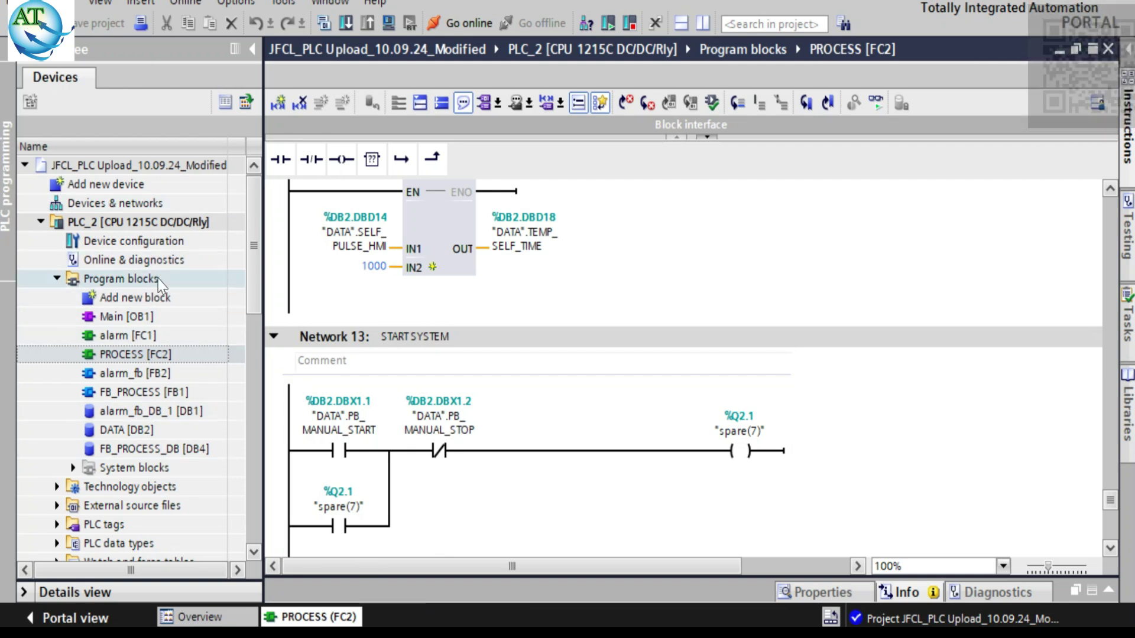
Select the PLC_2 station in the project tree
click(87, 225)
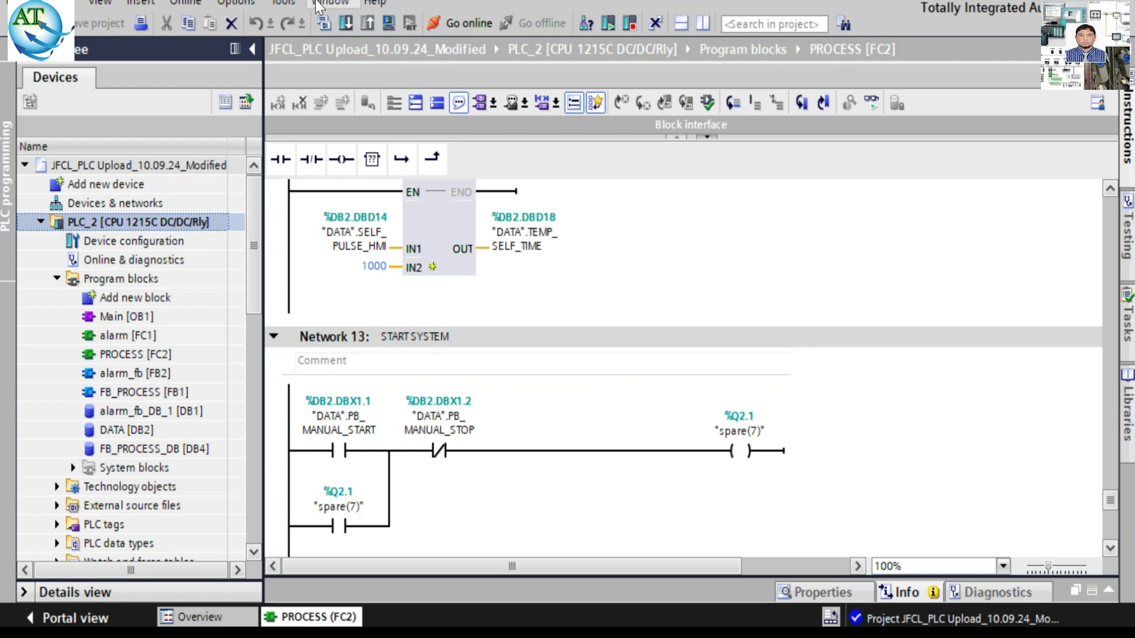
click(188, 4)
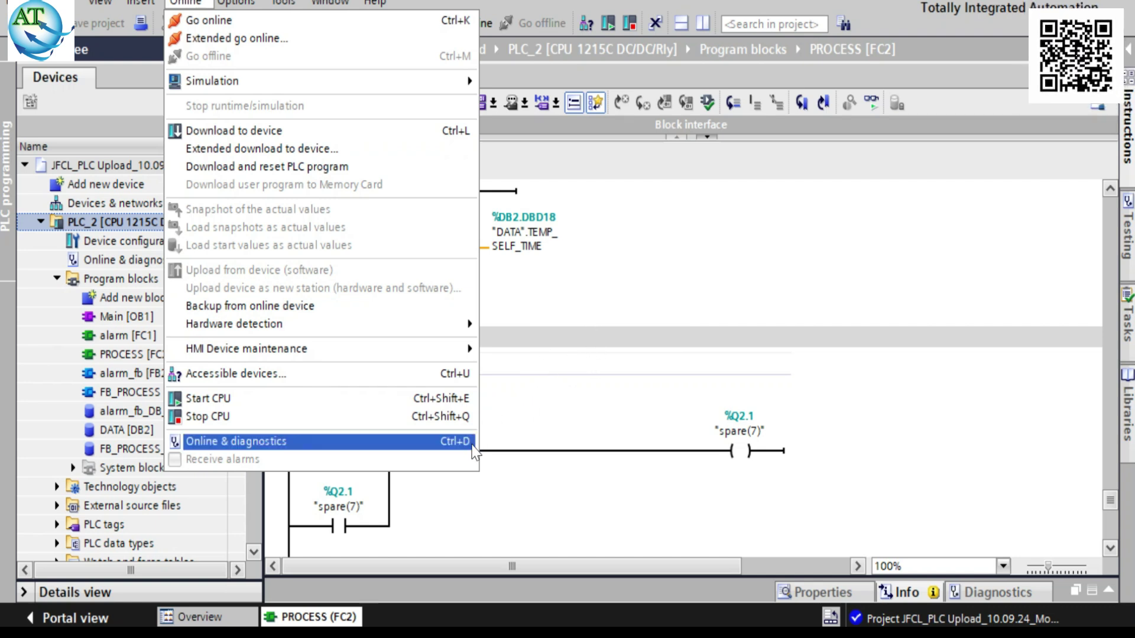
mouse_move(355, 348)
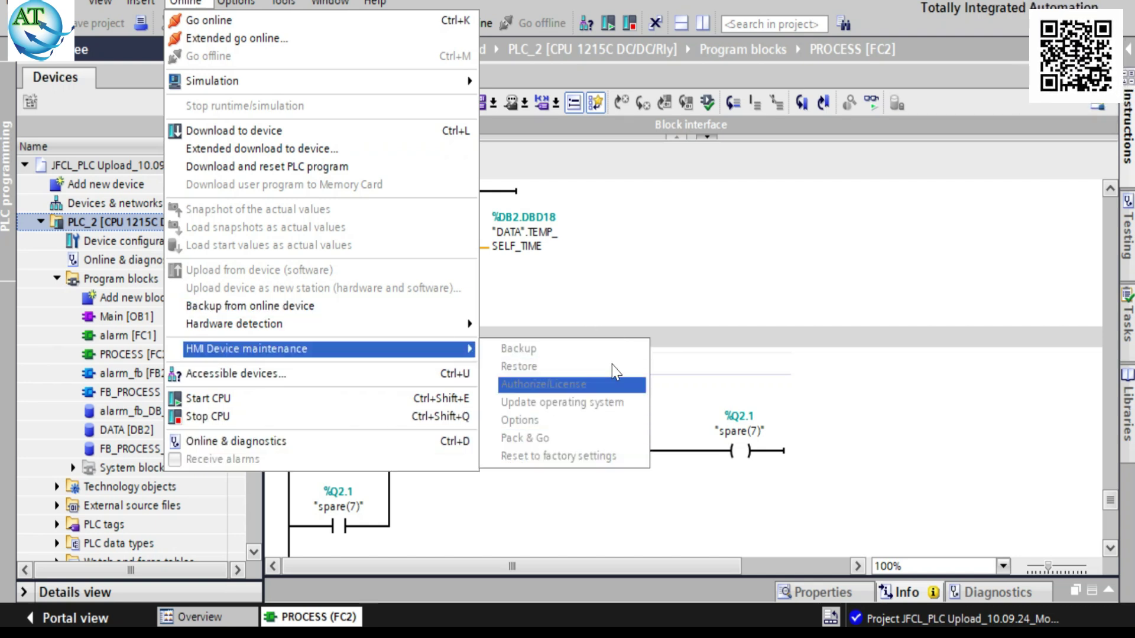
click(944, 448)
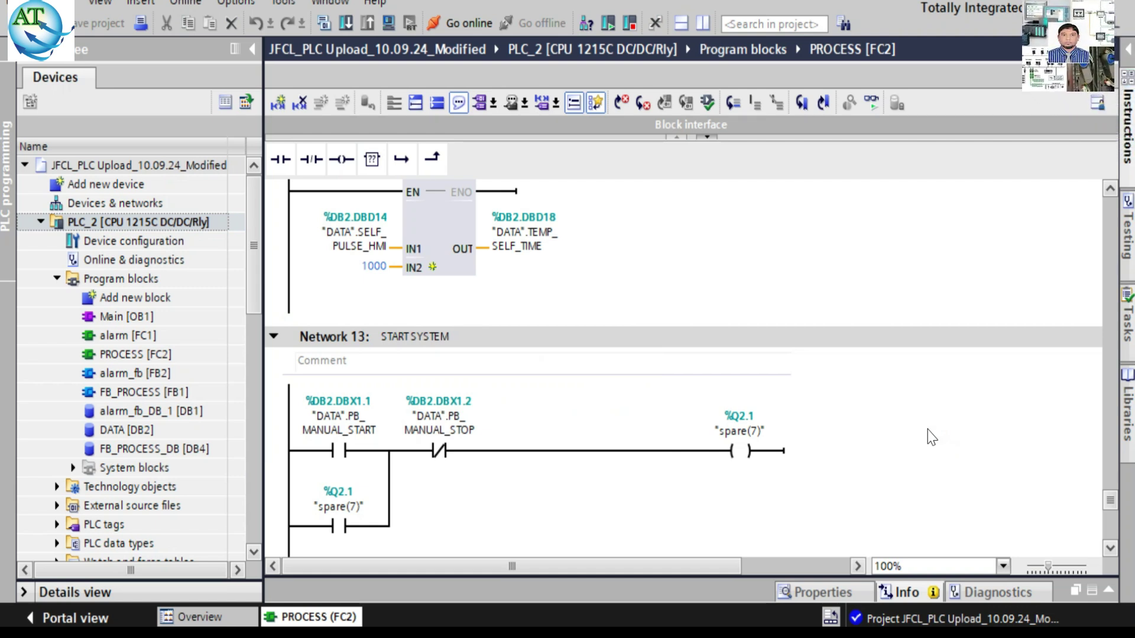
Start the simulation of PLC_2 and load its device configuration and software into the simulated PLC, with no action for starting modules
click(388, 23)
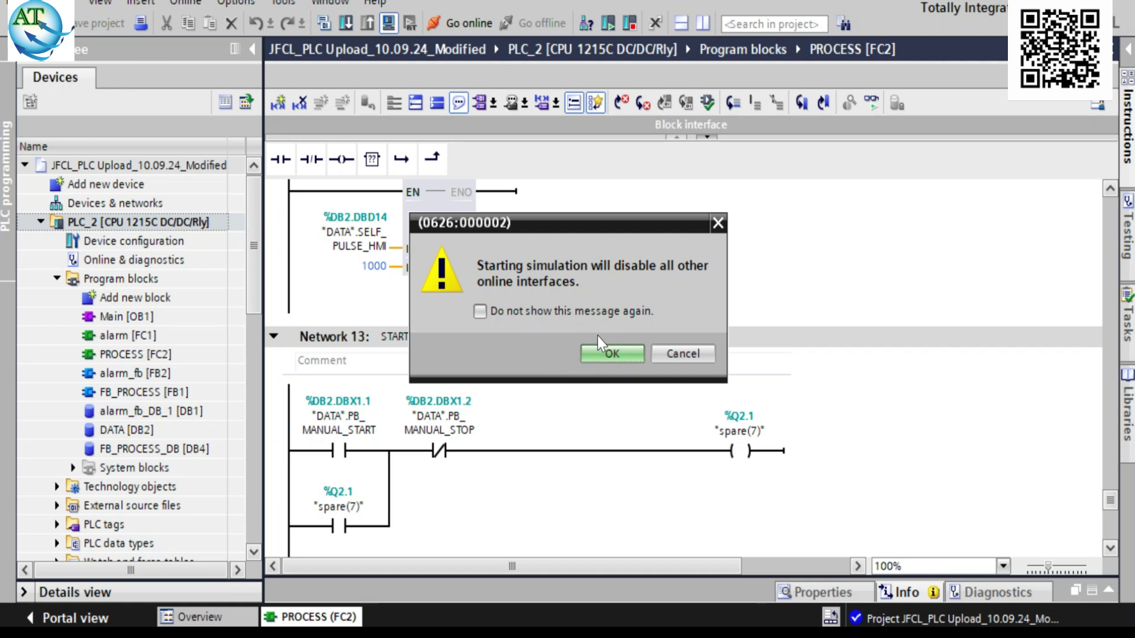
click(608, 353)
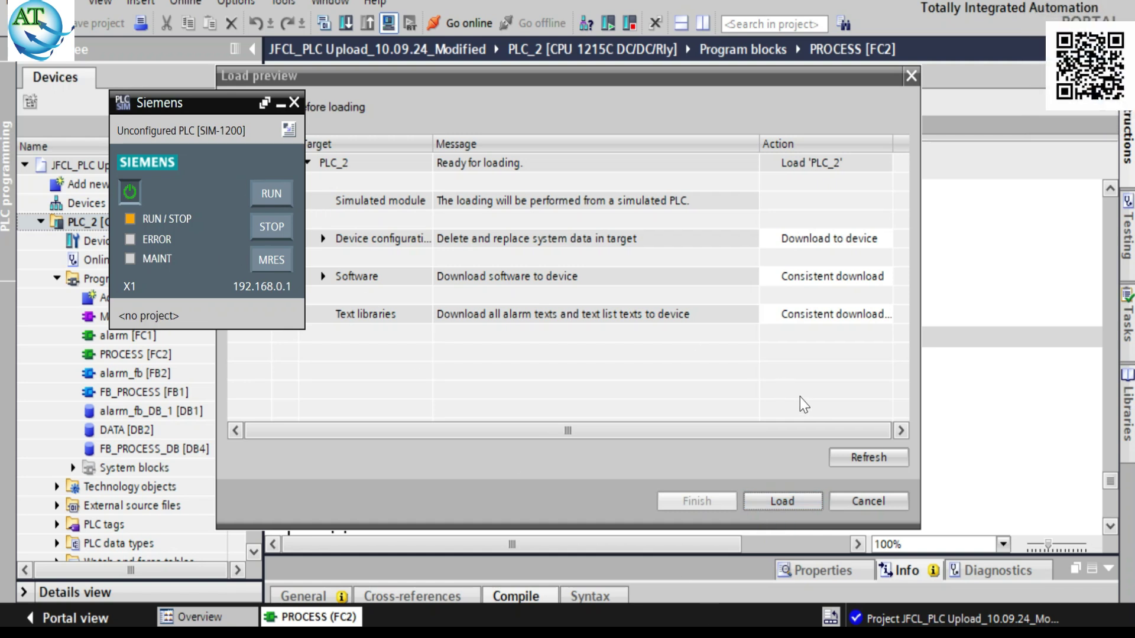
click(779, 507)
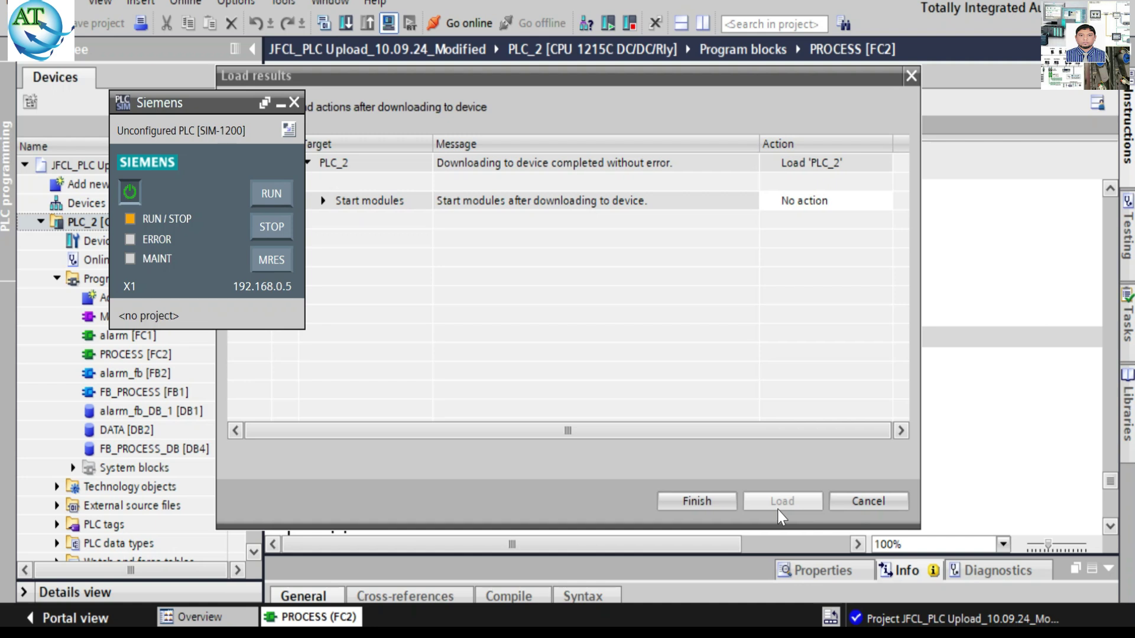
click(685, 501)
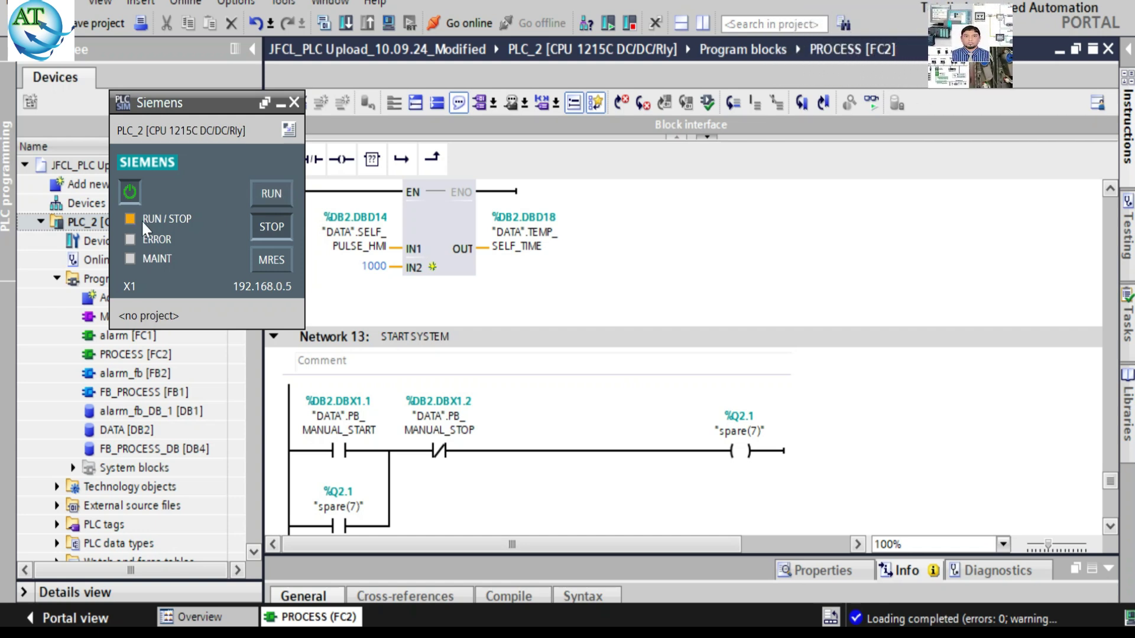
Set the simulated PLC to RUN and turn on online monitoring of PROCESS [FC2], keeping the simulator window clear of the project tree
click(266, 194)
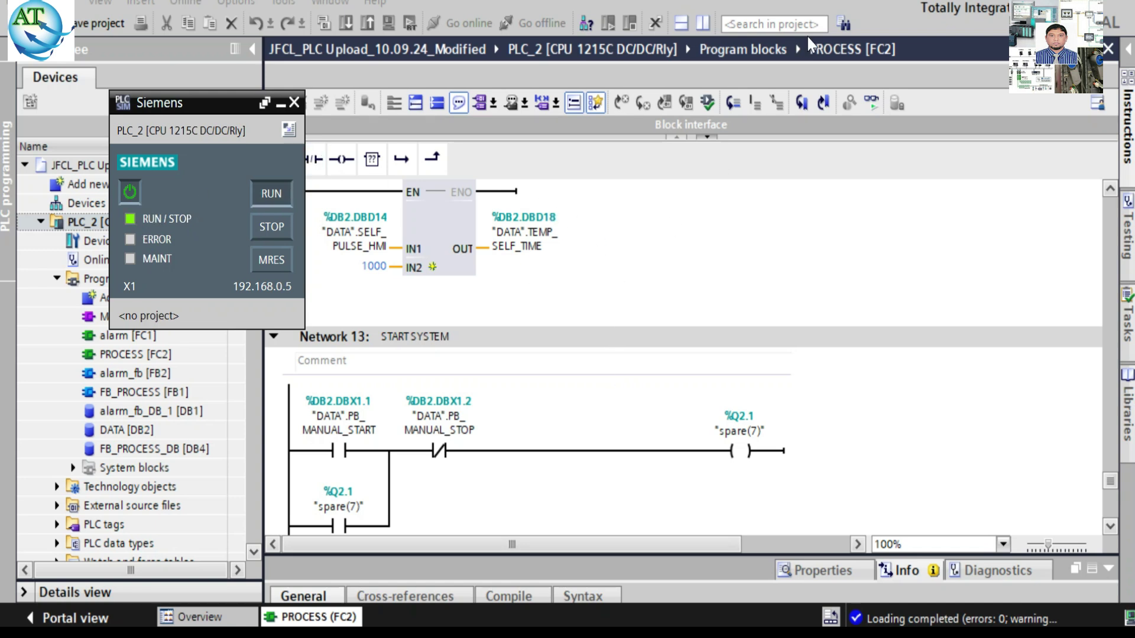
click(874, 108)
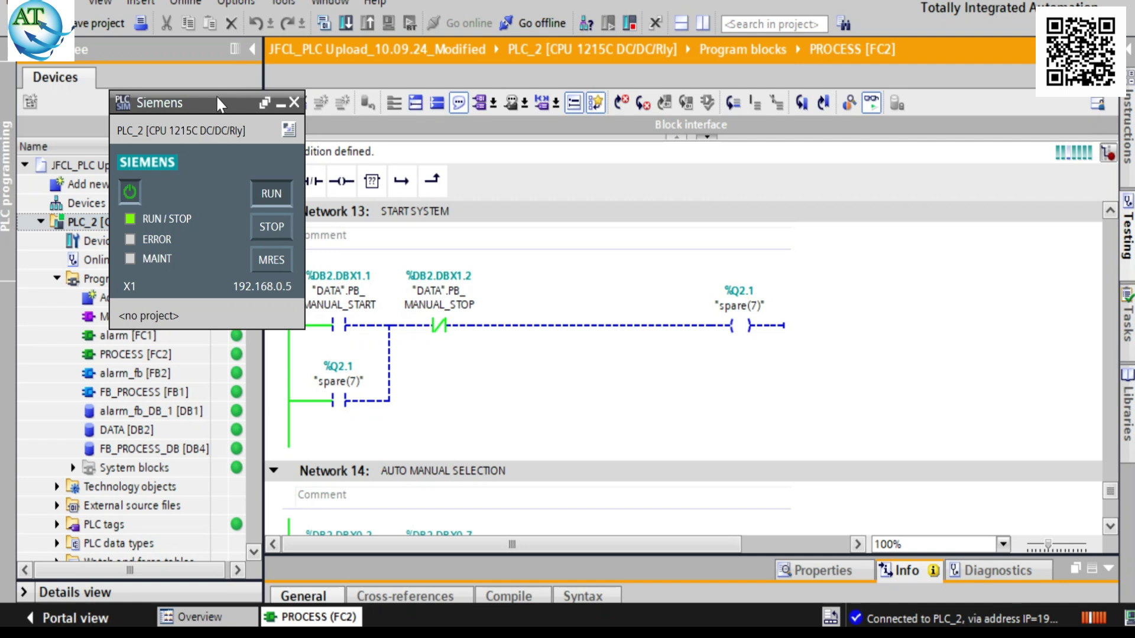
drag(217, 103, 1003, 8)
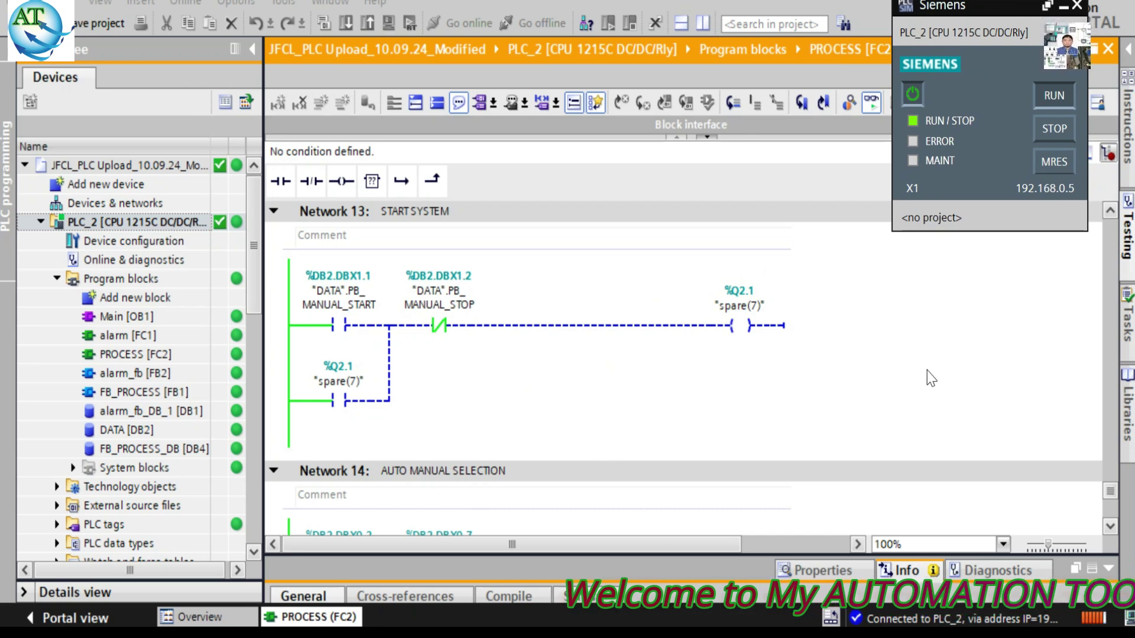
Examine the live signal status of the ladder networks in PROCESS [FC2], including the ACB, START SYSTEM and engine start networks
click(1111, 243)
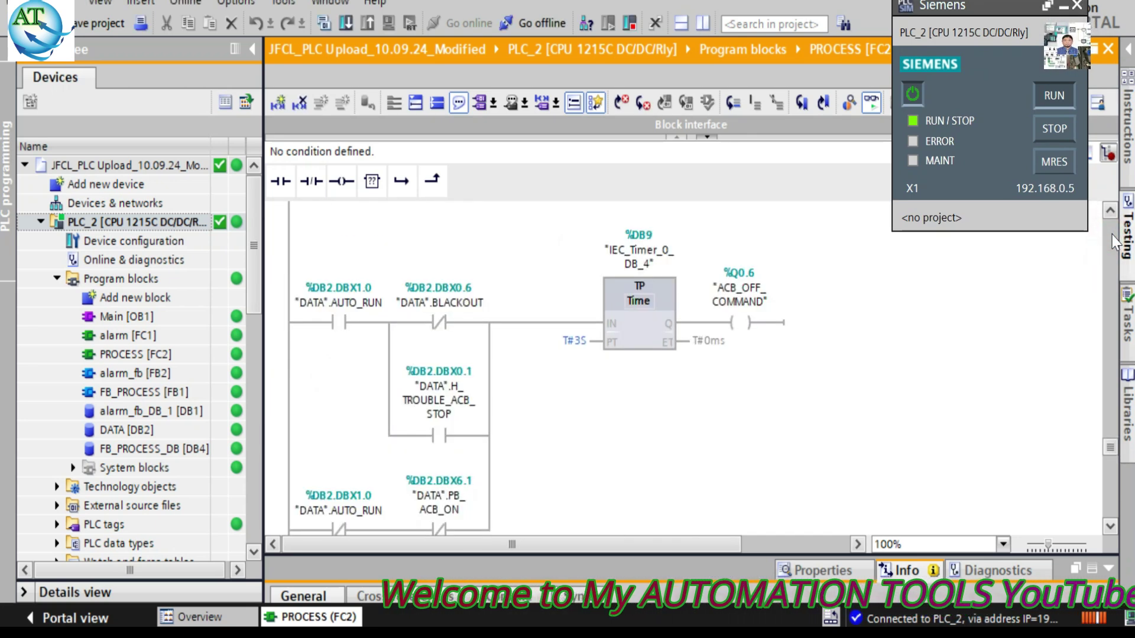
click(1111, 242)
click(1111, 242)
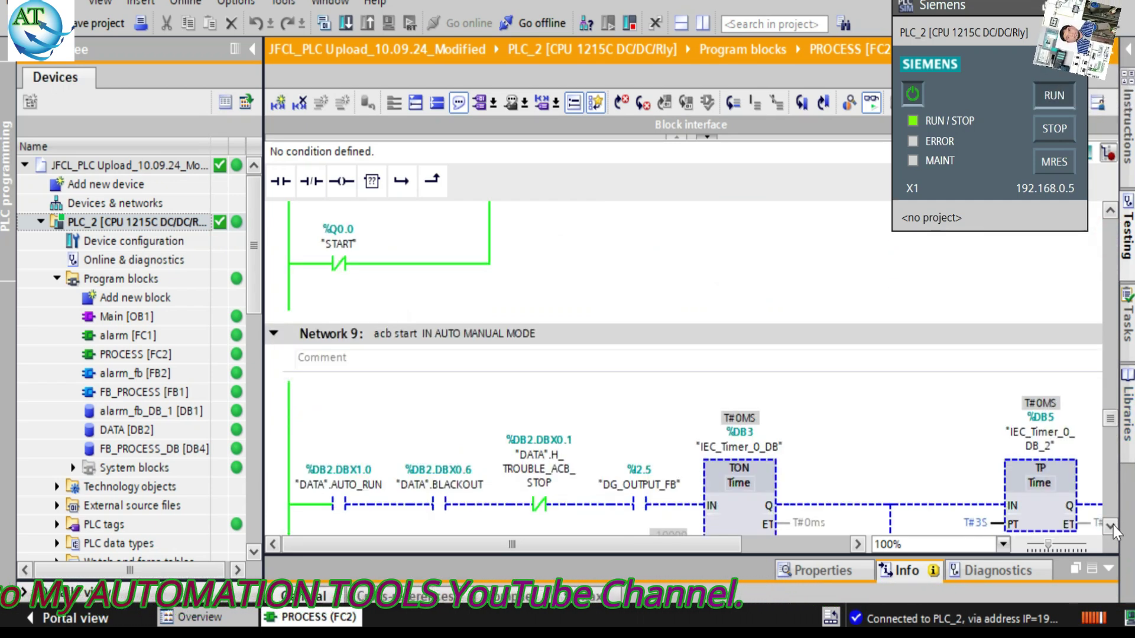
click(1110, 525)
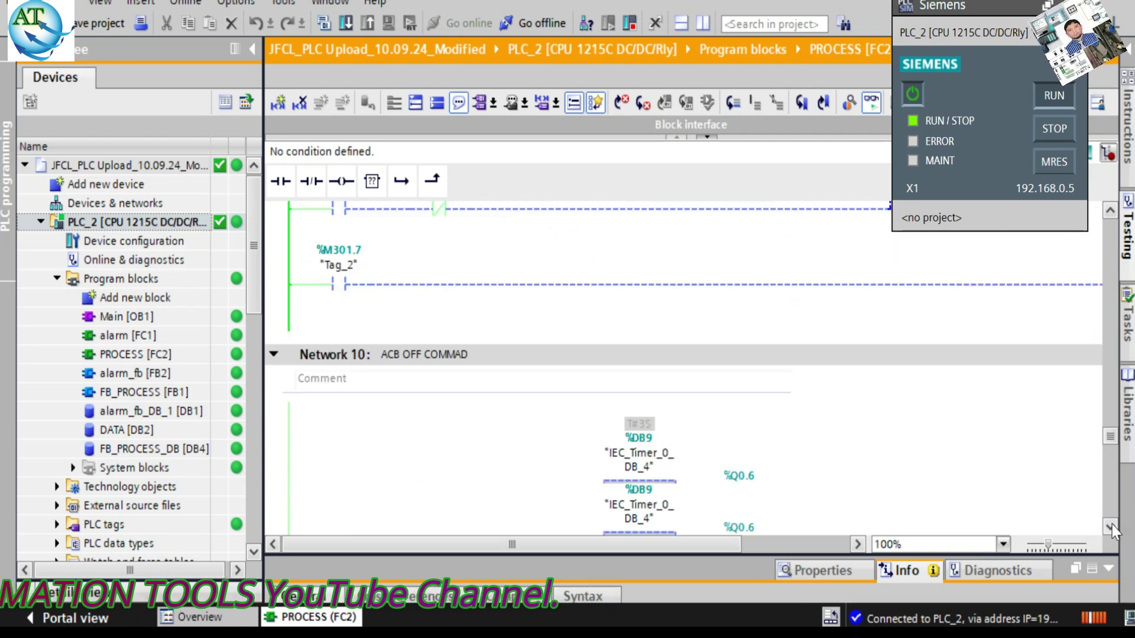
drag(1111, 525, 1111, 525)
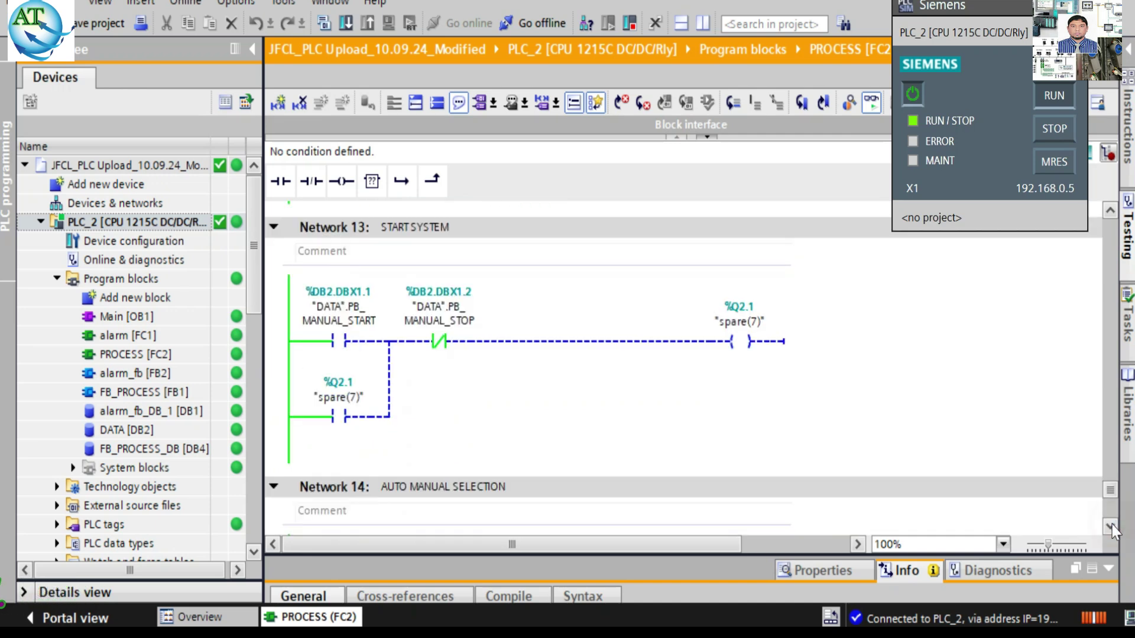
drag(1111, 214, 1111, 223)
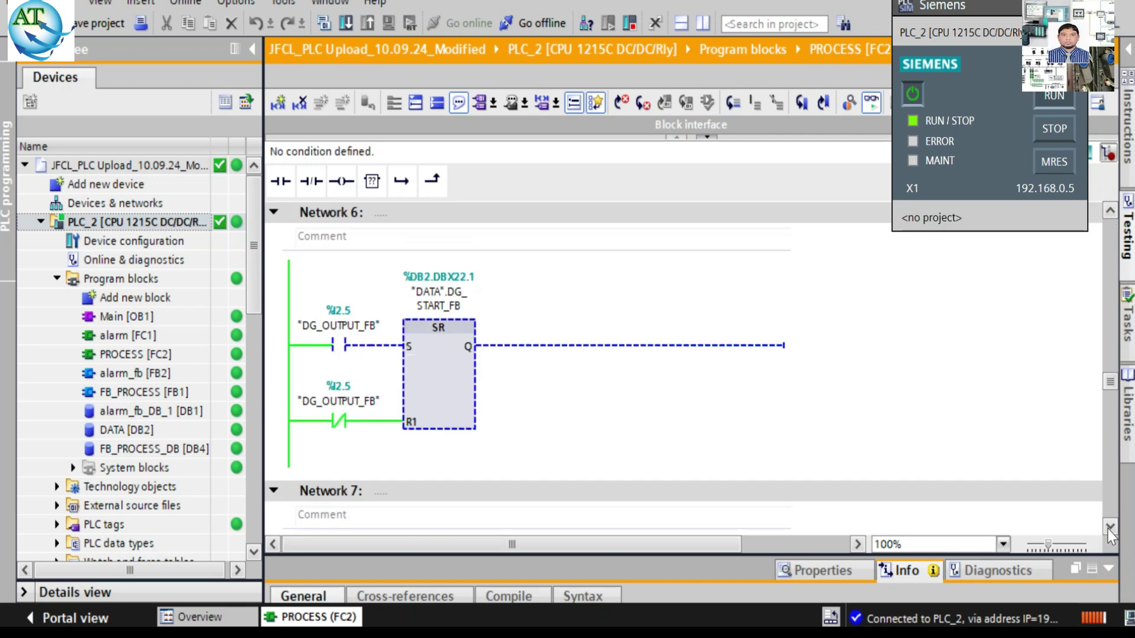
drag(1109, 532, 1109, 532)
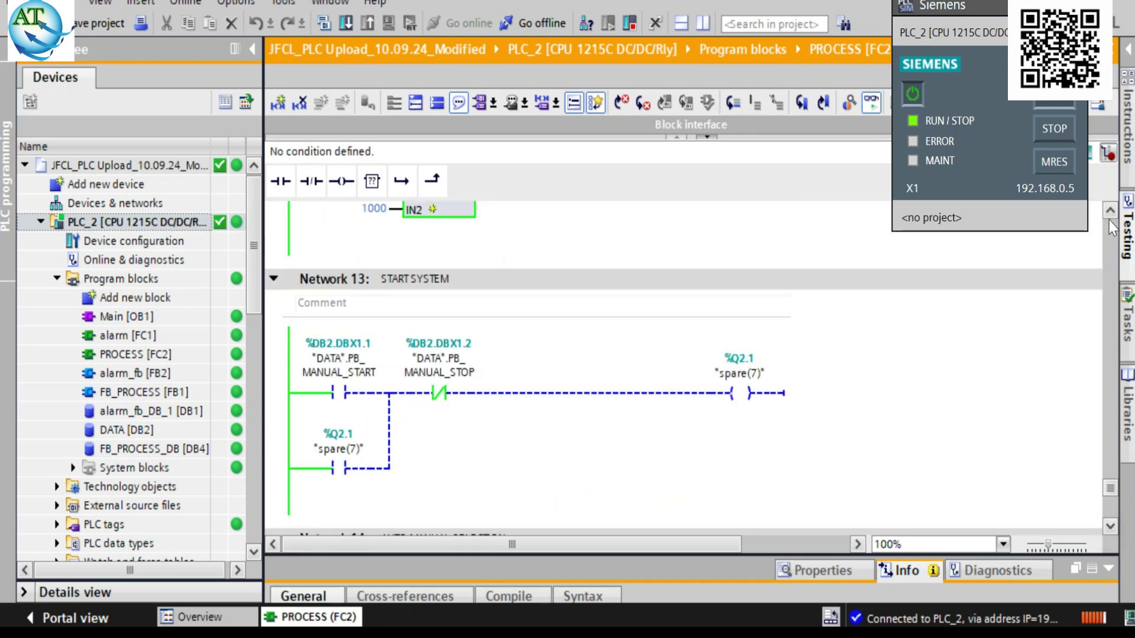
drag(1110, 211, 1113, 227)
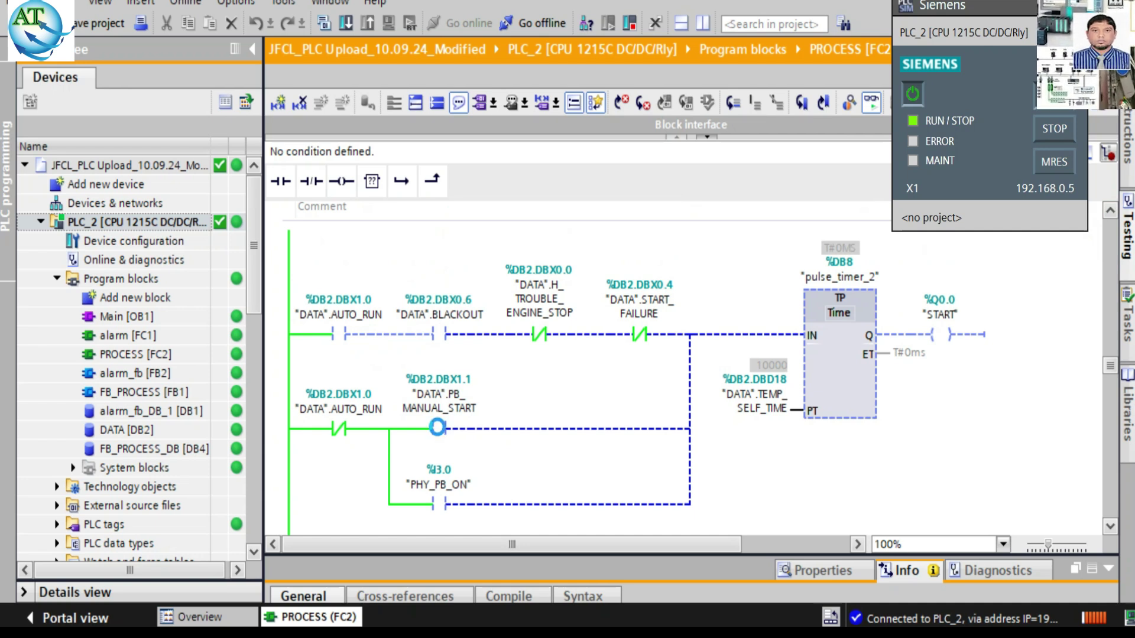
Modify "DATA".PB_MANUAL_START in Network 5 to 1 to trigger pulse_timer_2, and reset it to 0 once the pulse has elapsed
right_click(439, 395)
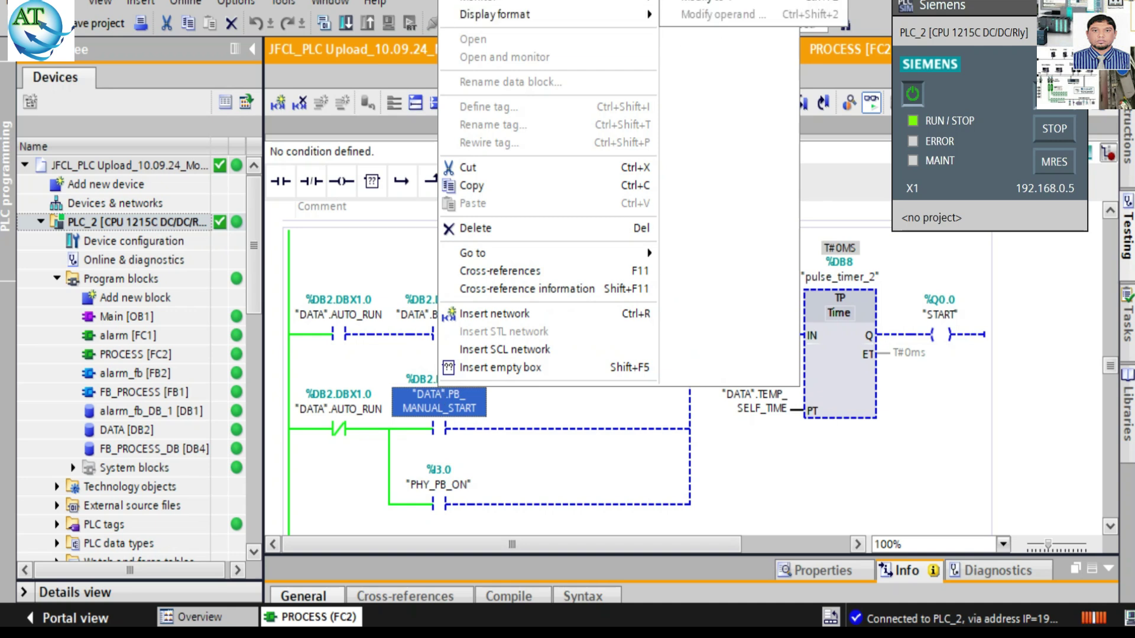
click(711, 2)
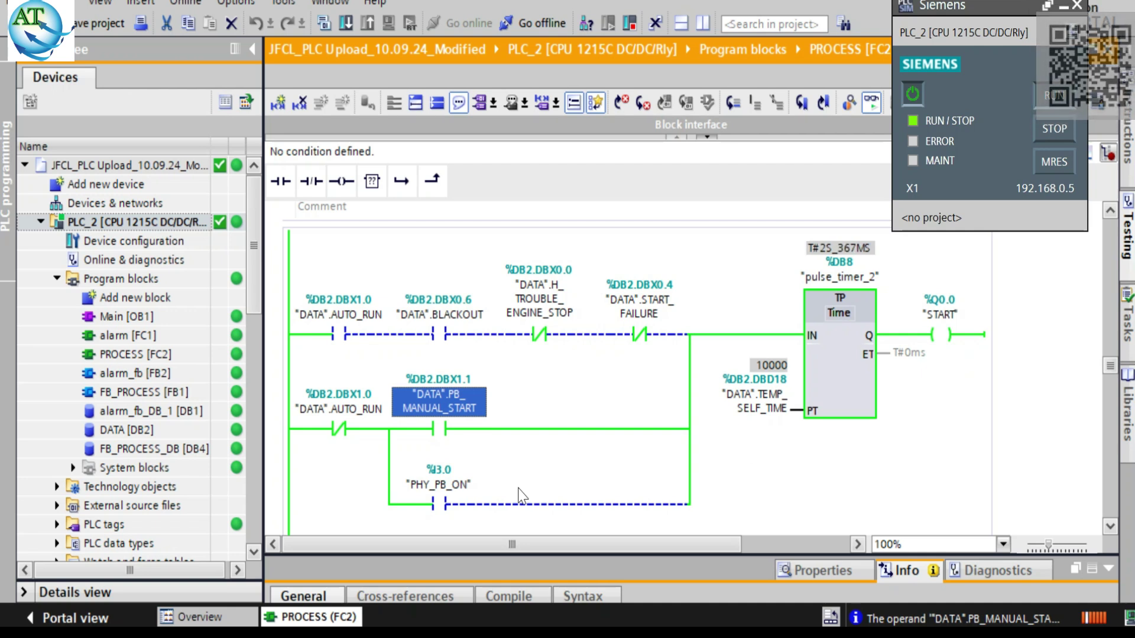
right_click(438, 396)
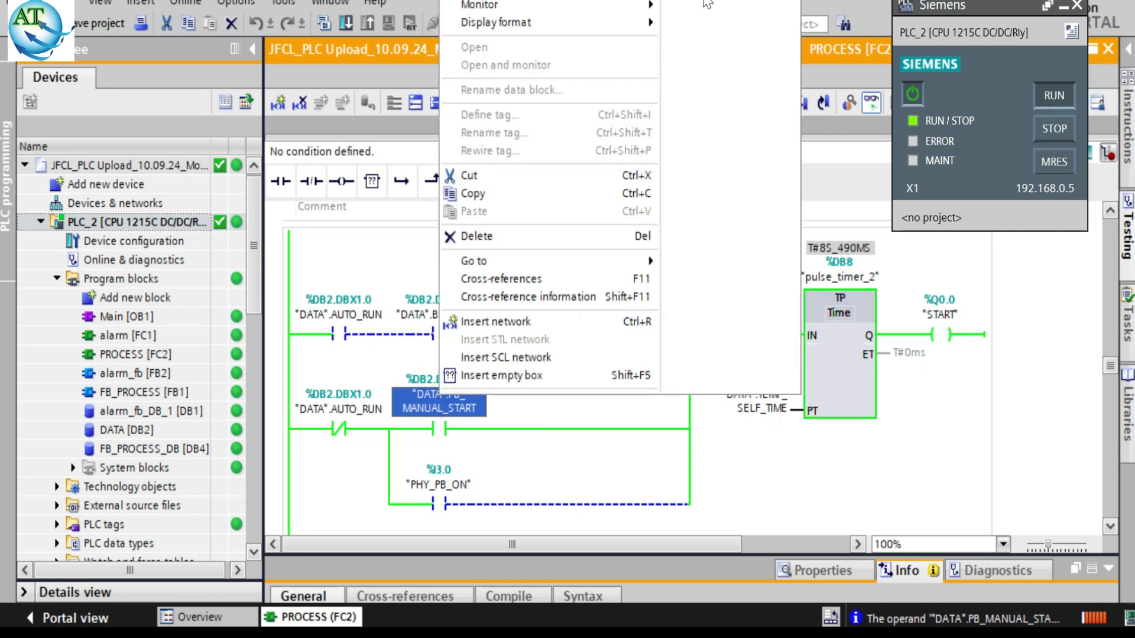
mouse_move(600, 4)
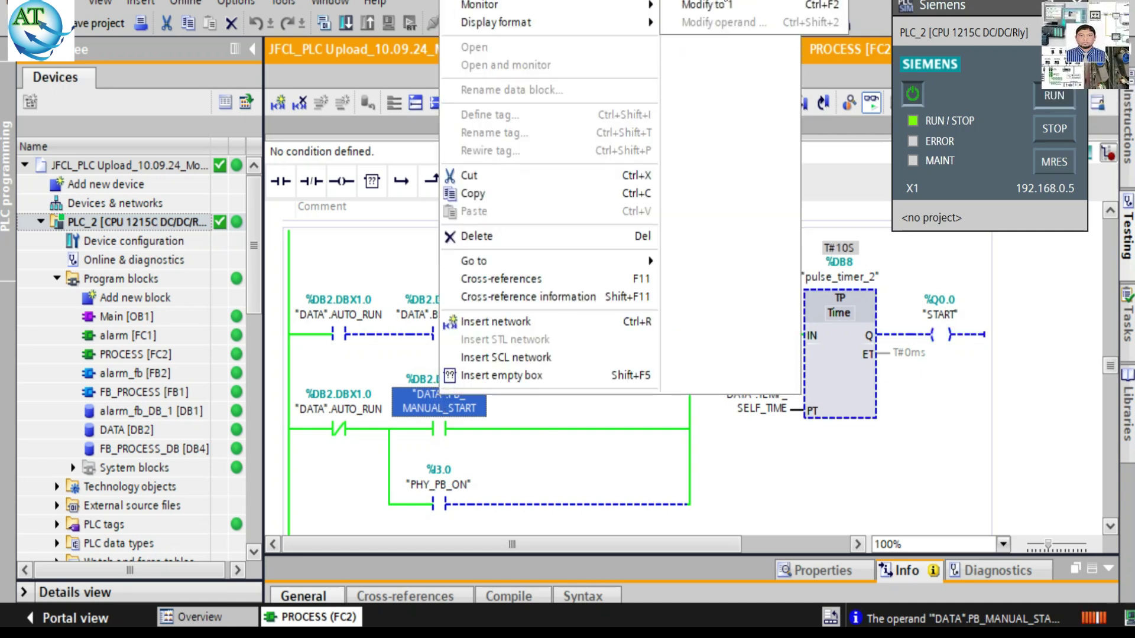
key(Escape)
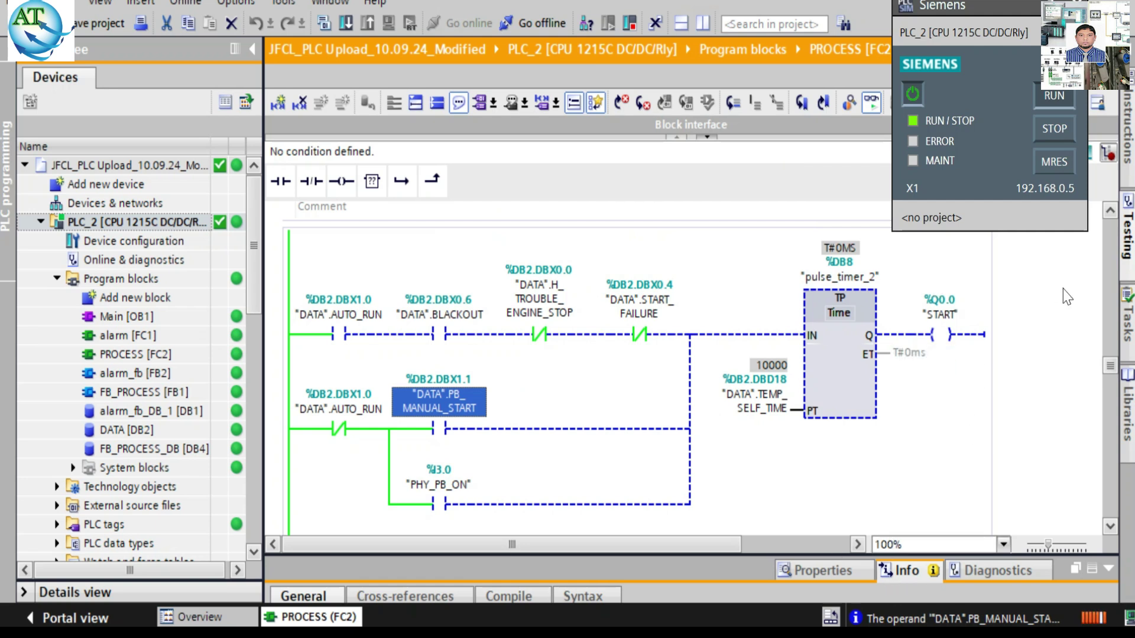
Check the engine manual stop network and repeat the Network 5 start test, modifying "DATA".PB_MANUAL_START to 1 and back to 0
scroll(1108, 216, up, 10)
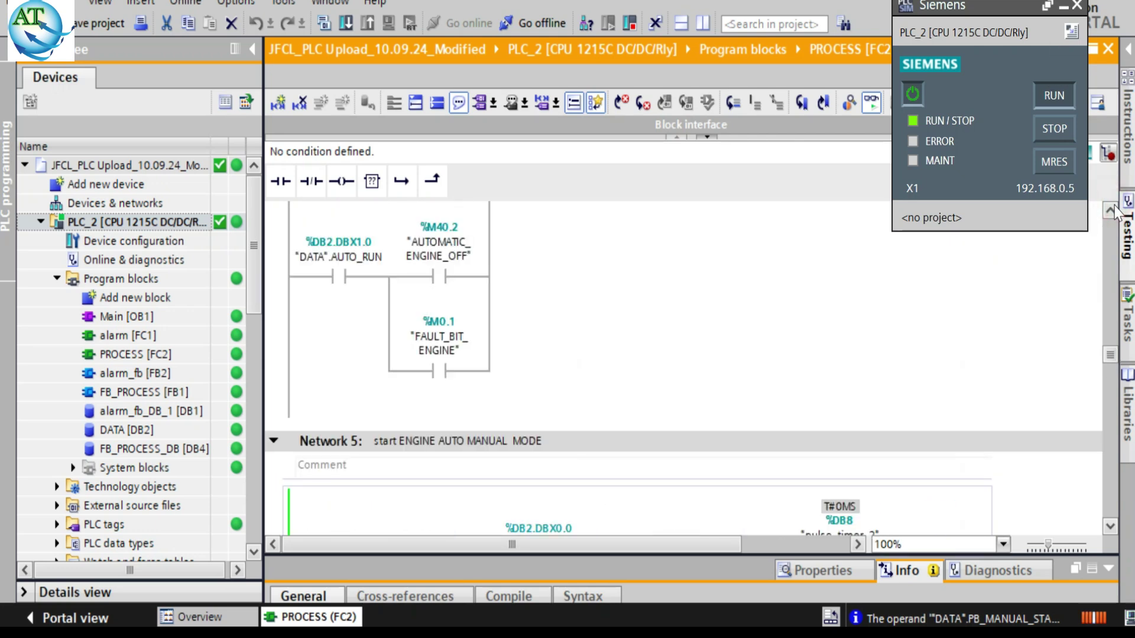
scroll(1114, 213, up, 6)
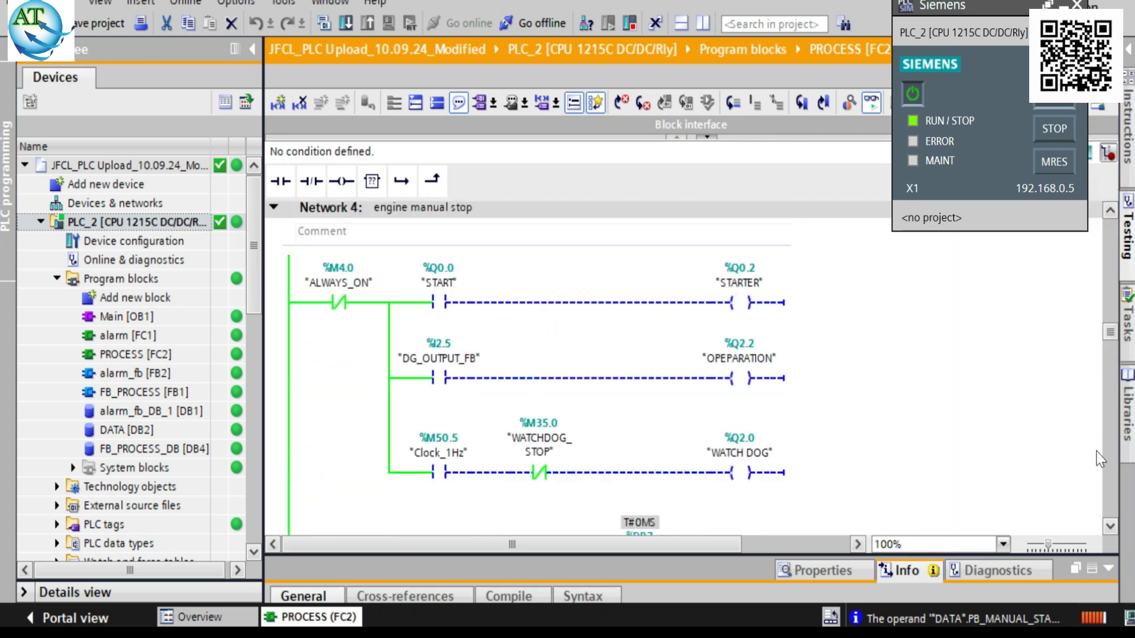
scroll(1111, 532, down, 10)
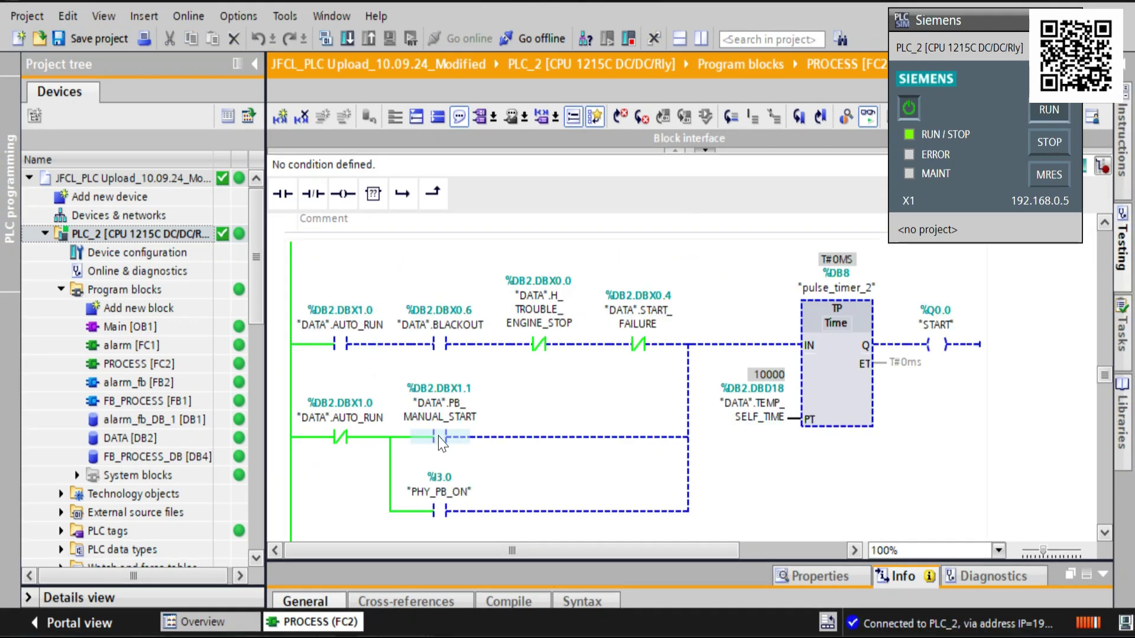
right_click(438, 399)
mouse_move(494, 30)
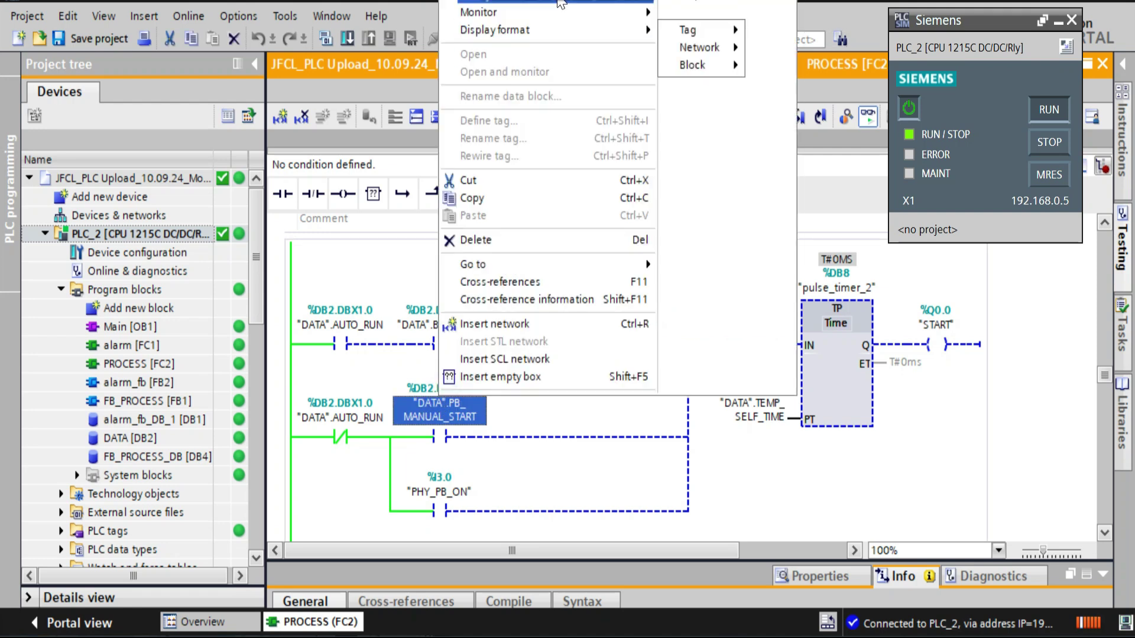
mouse_move(560, 3)
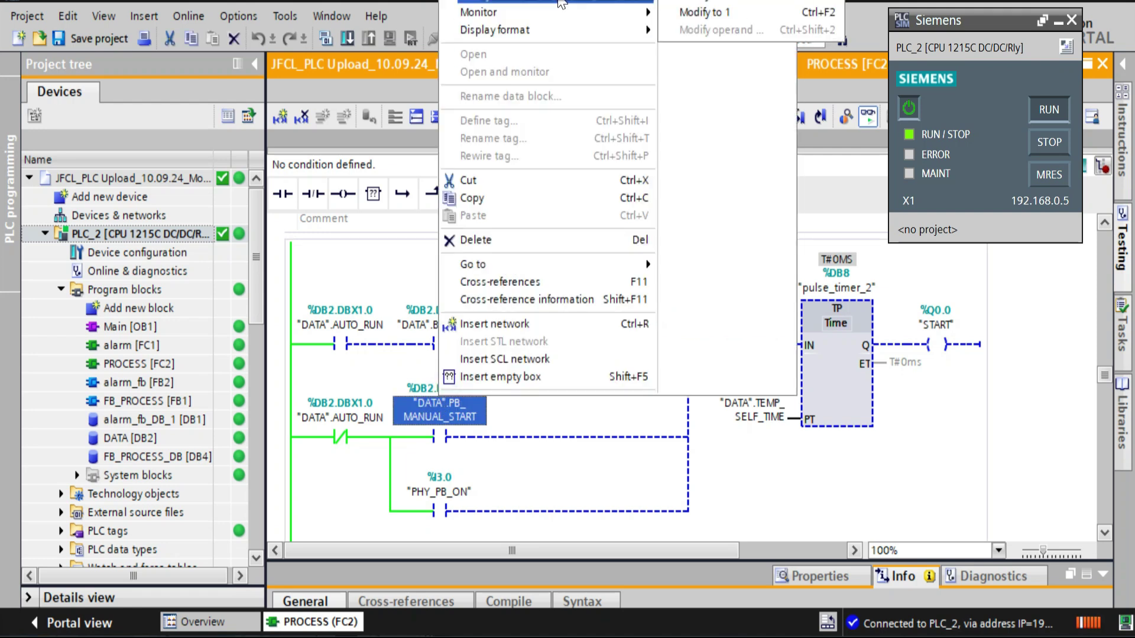
click(710, 23)
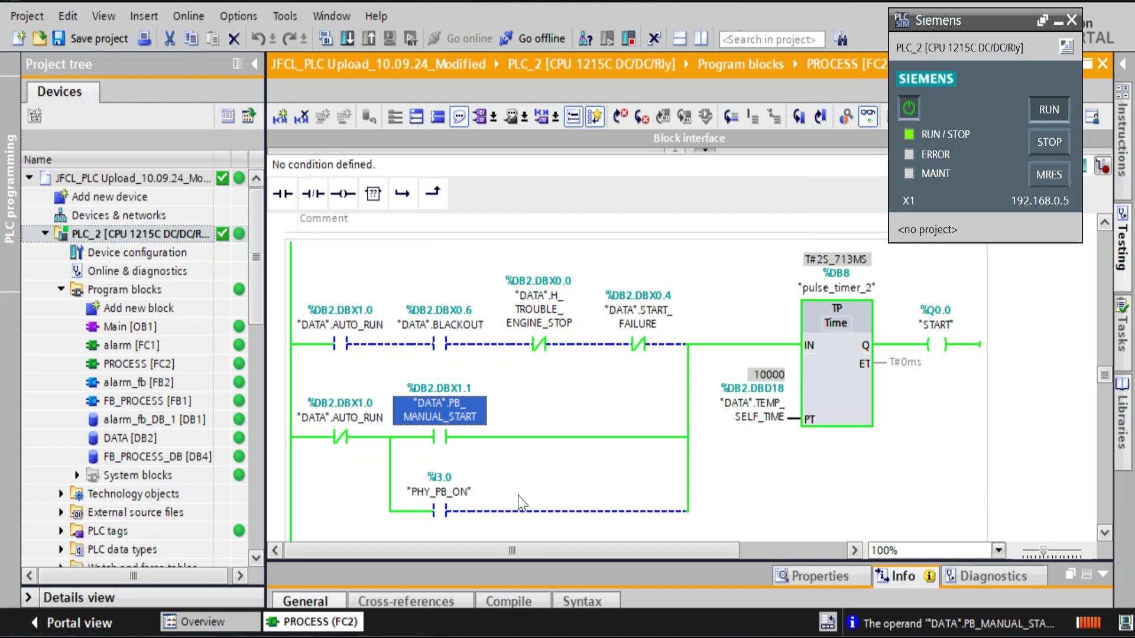
right_click(439, 405)
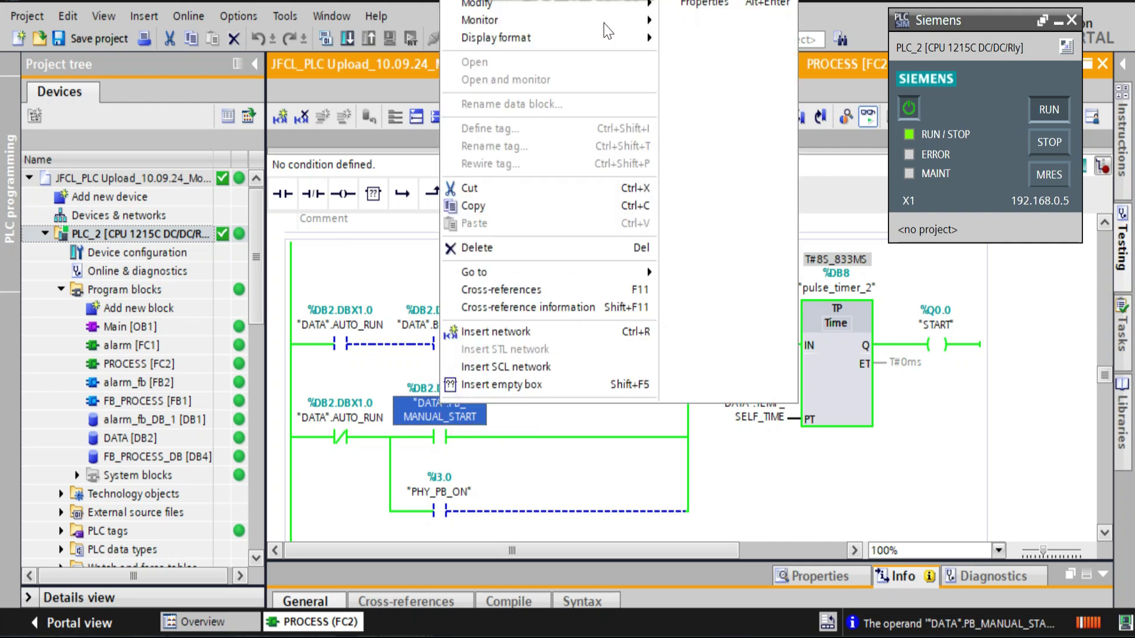
mouse_move(603, 9)
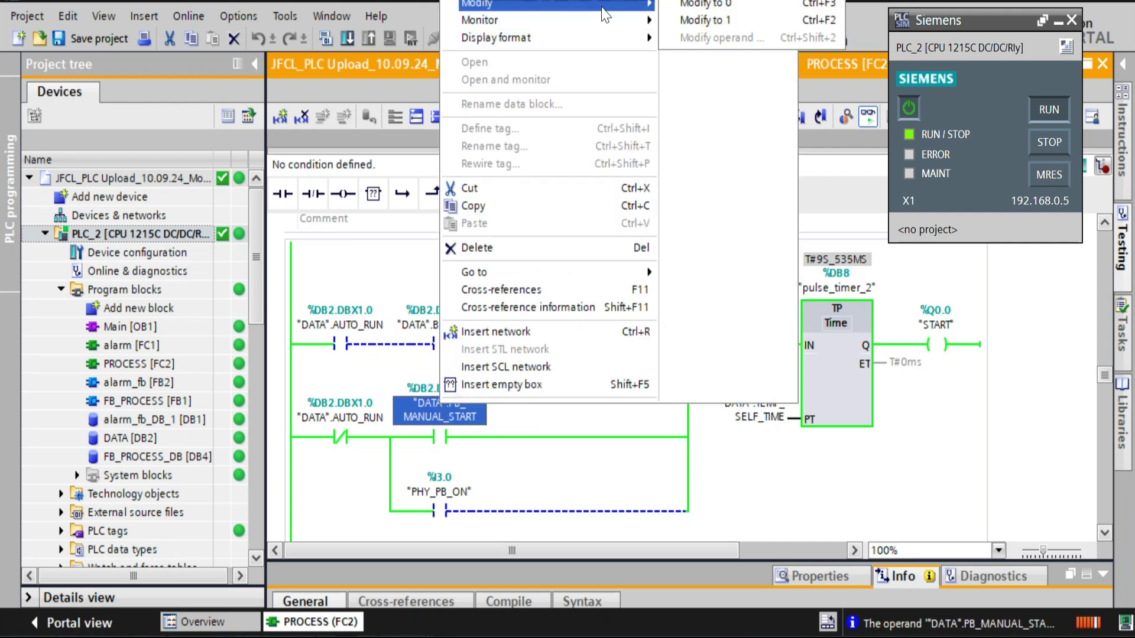
click(721, 6)
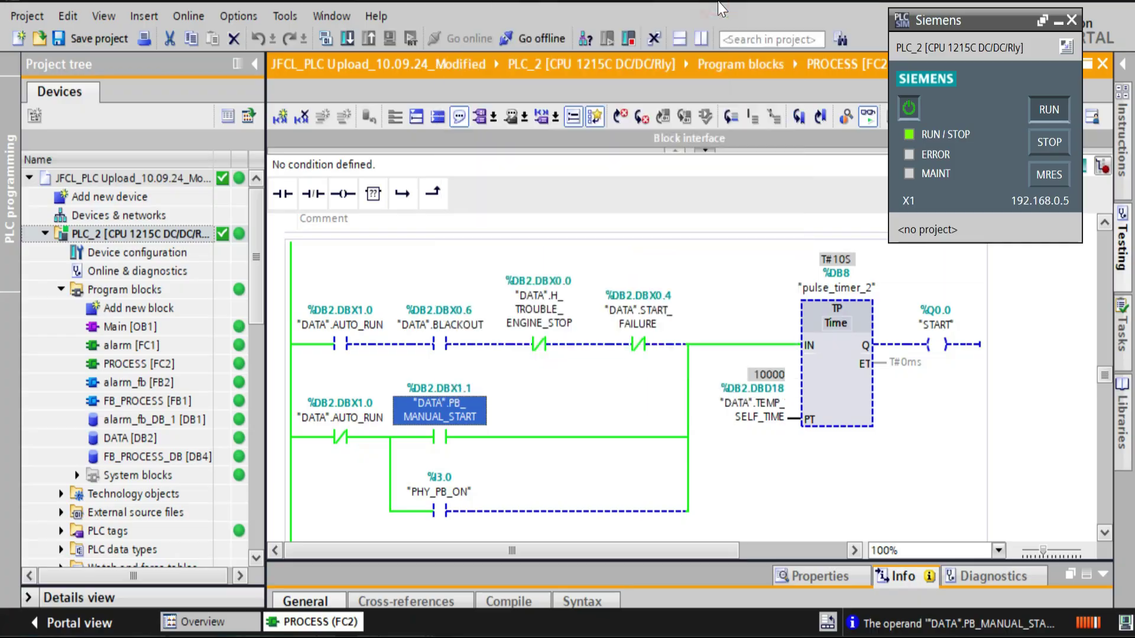